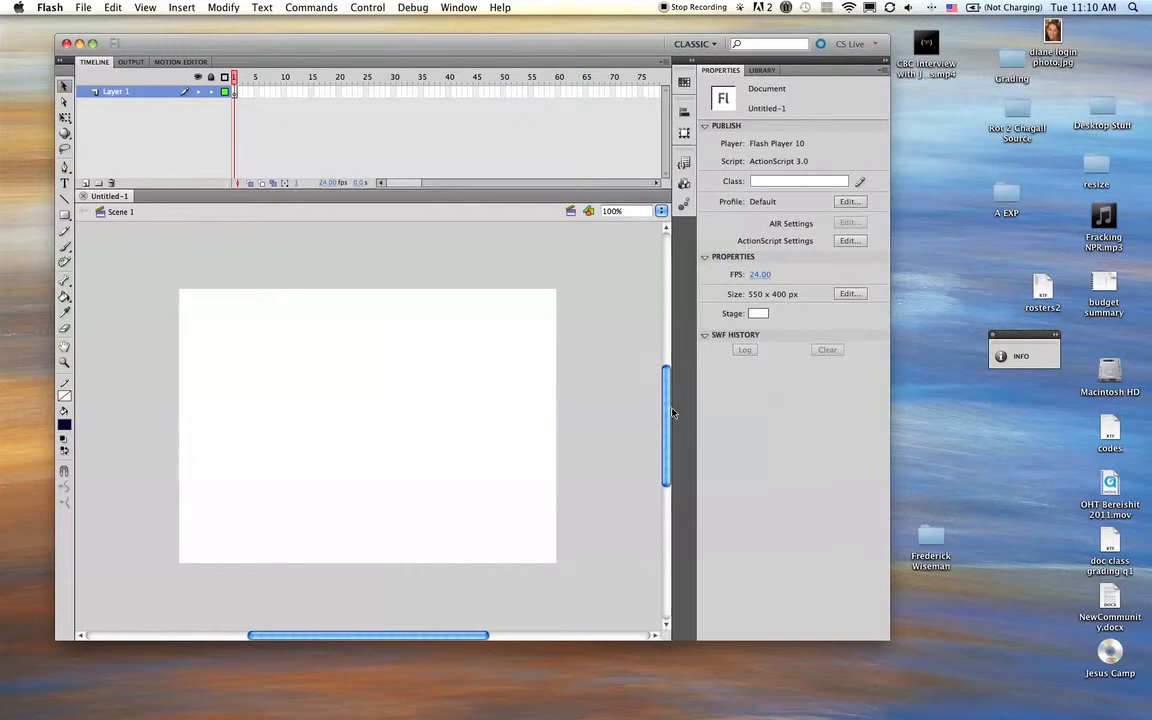
Draw a dark navy rectangle without a stroke, about 89 by 83 px, in the upper middle of the stage and select it
left_click(64, 213)
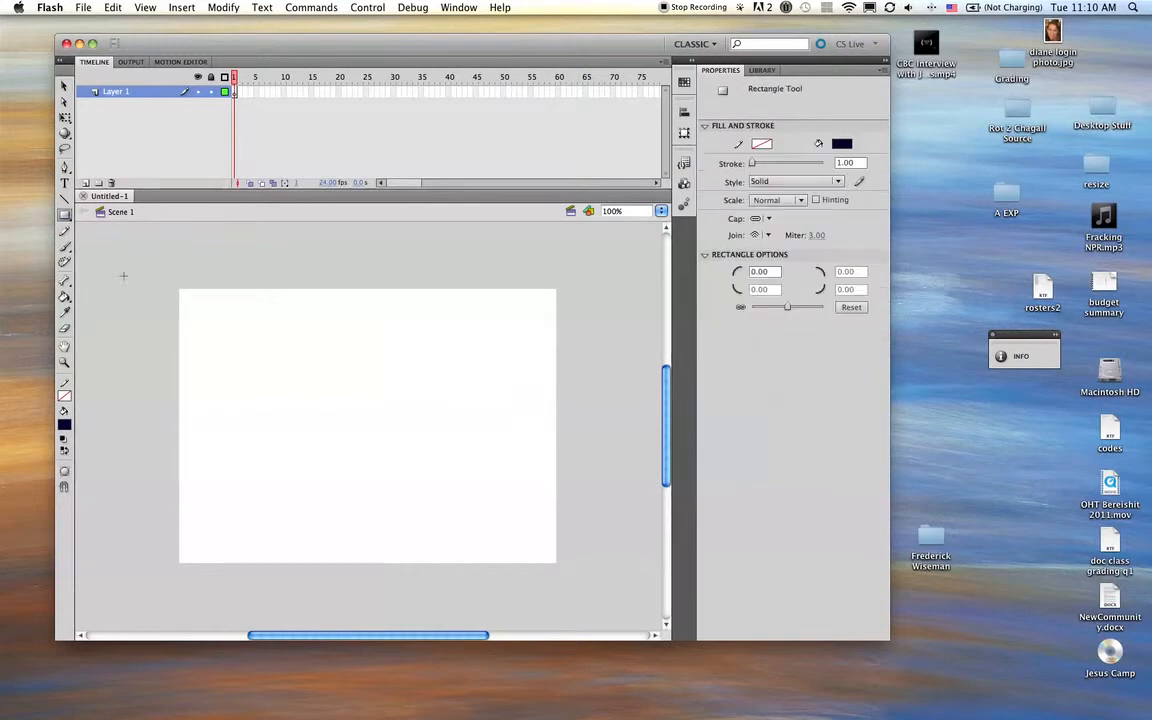
left_click_drag(304, 346, 366, 403)
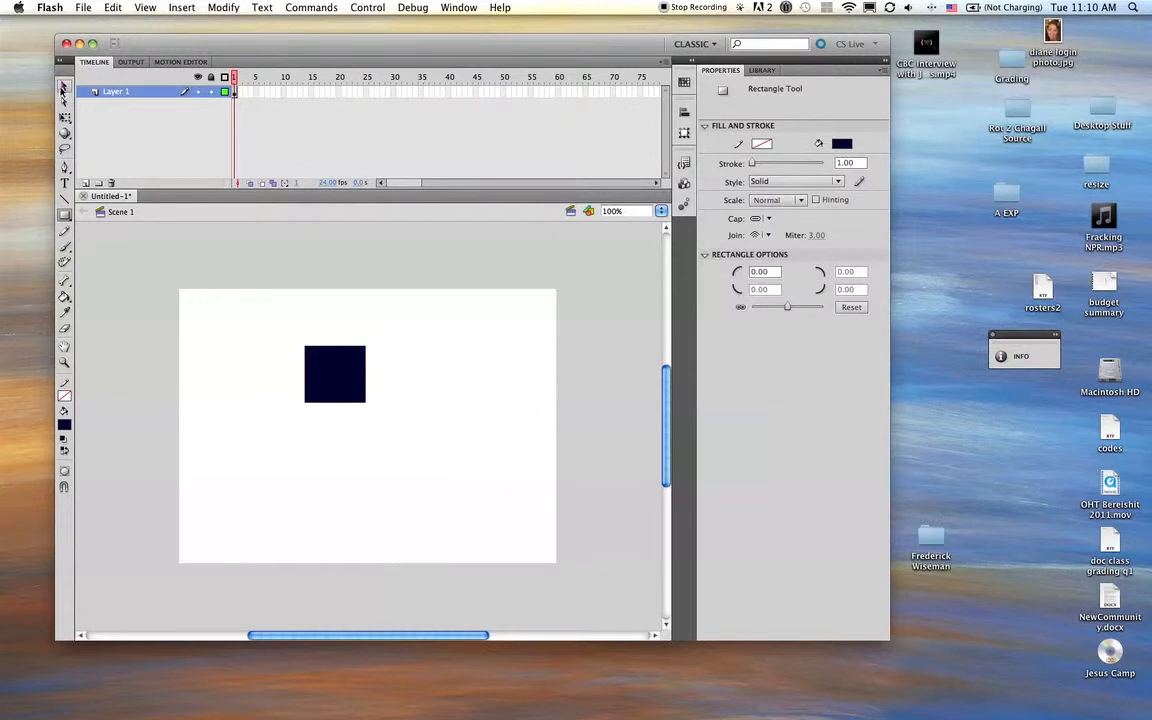
left_click(64, 86)
left_click_drag(250, 290, 456, 502)
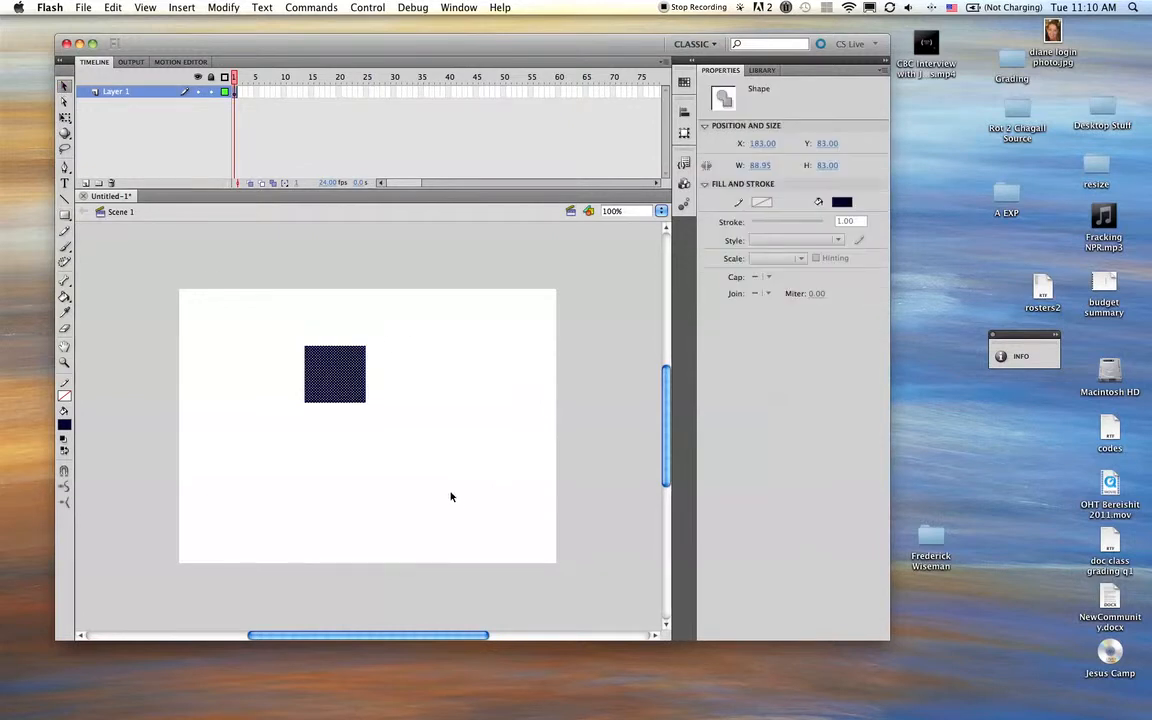
Convert the selected navy shape to a Graphic symbol named "square"
left_click(300, 320)
left_click(314, 380)
left_click_drag(280, 326, 406, 443)
left_click(223, 7)
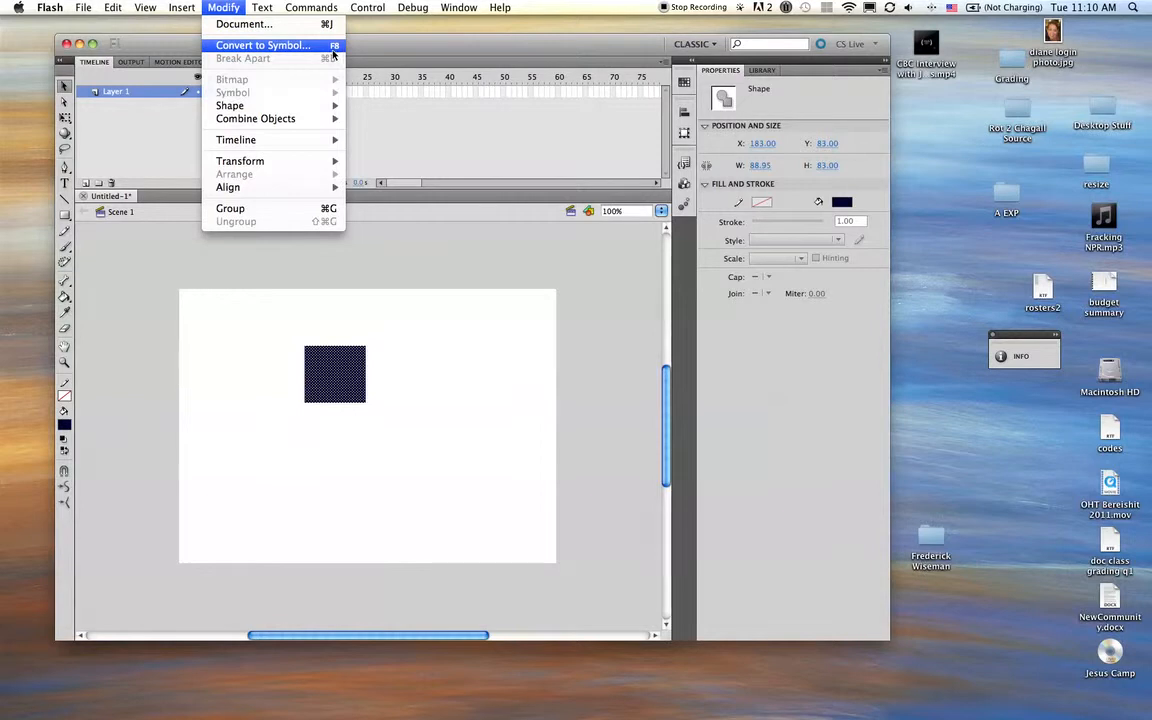
left_click(333, 50)
left_click_drag(442, 156, 421, 124)
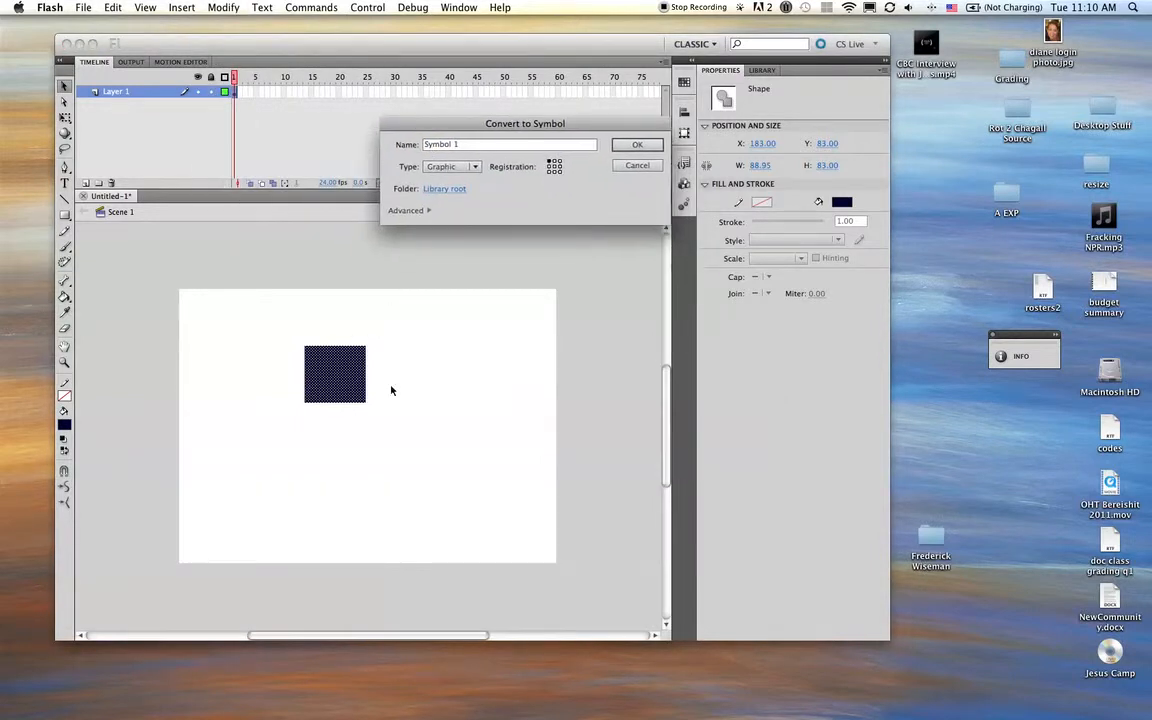
left_click_drag(463, 145, 376, 145)
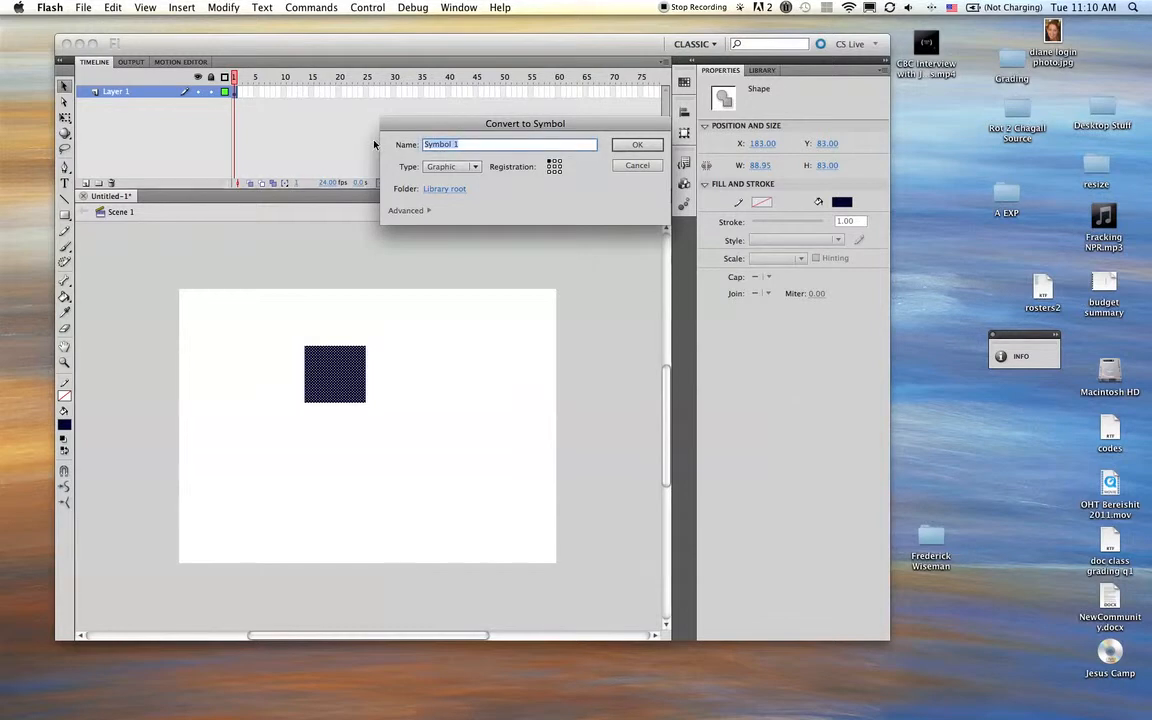
type("square")
left_click(448, 166)
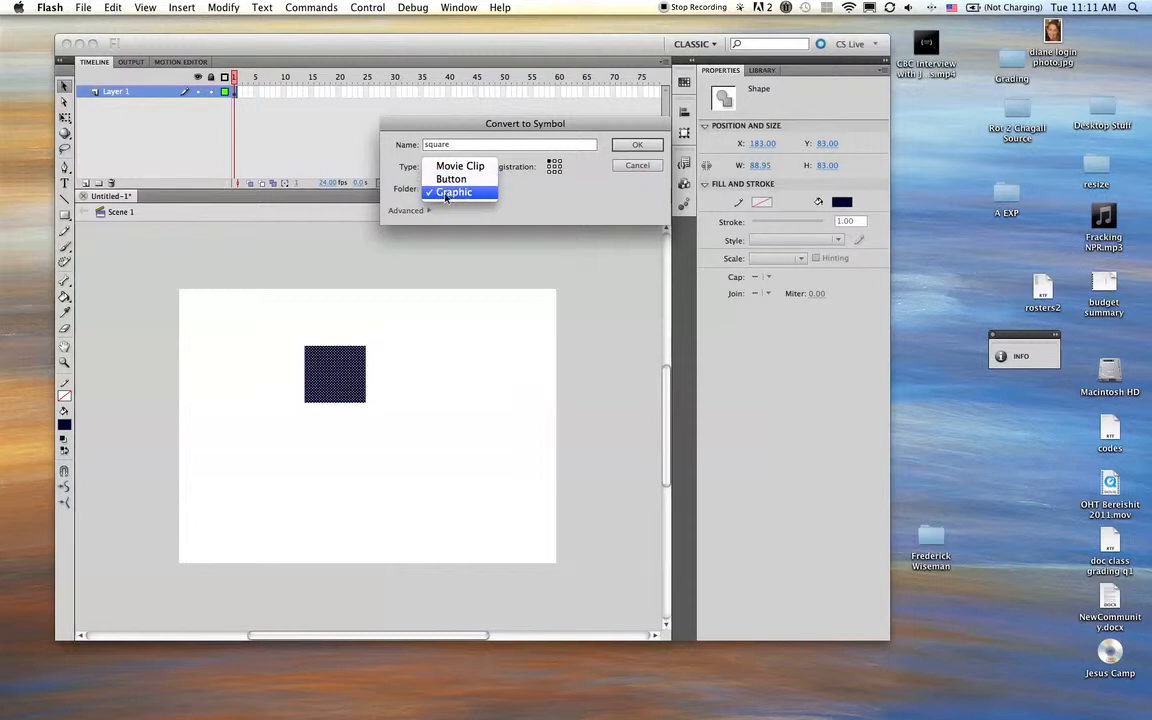
left_click(447, 195)
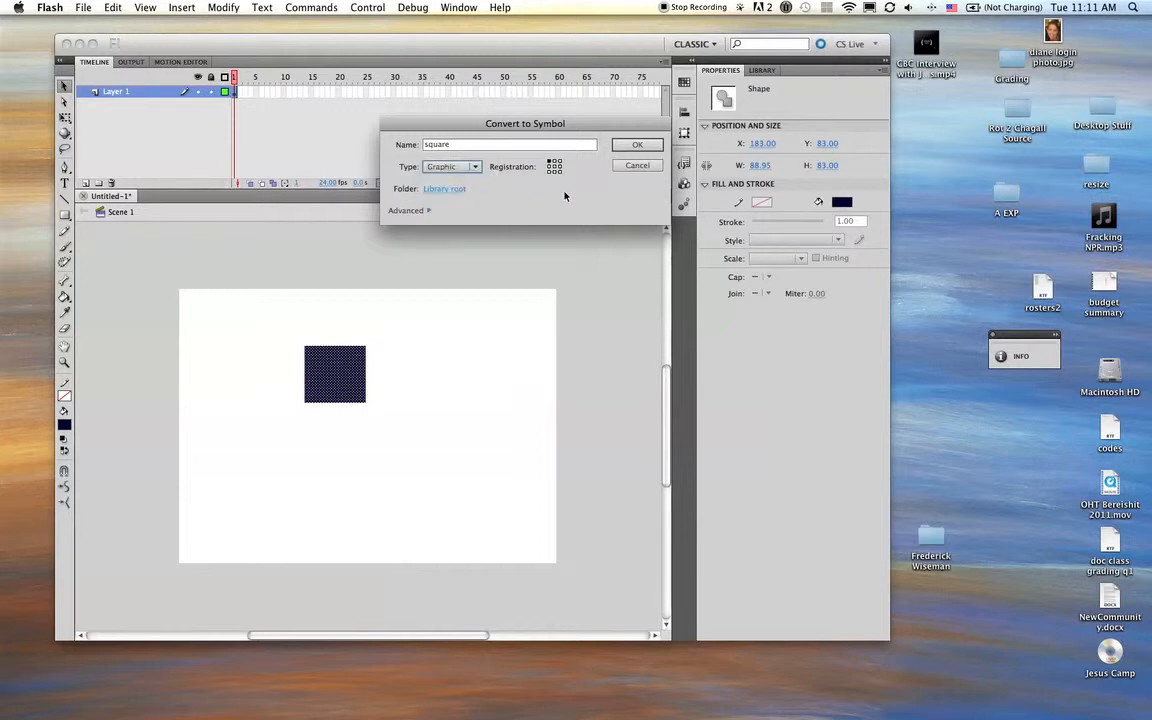
left_click(643, 147)
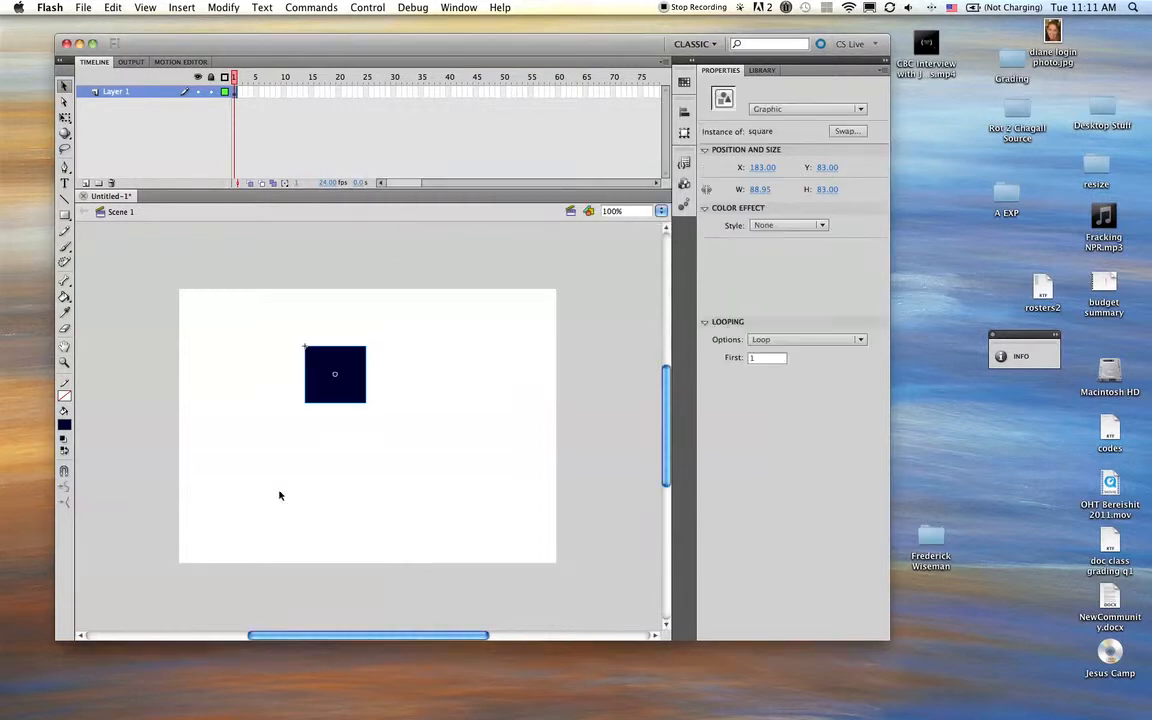
Show the document's library and delete the square instance from the stage
left_click(322, 300)
left_click_drag(325, 364, 350, 345)
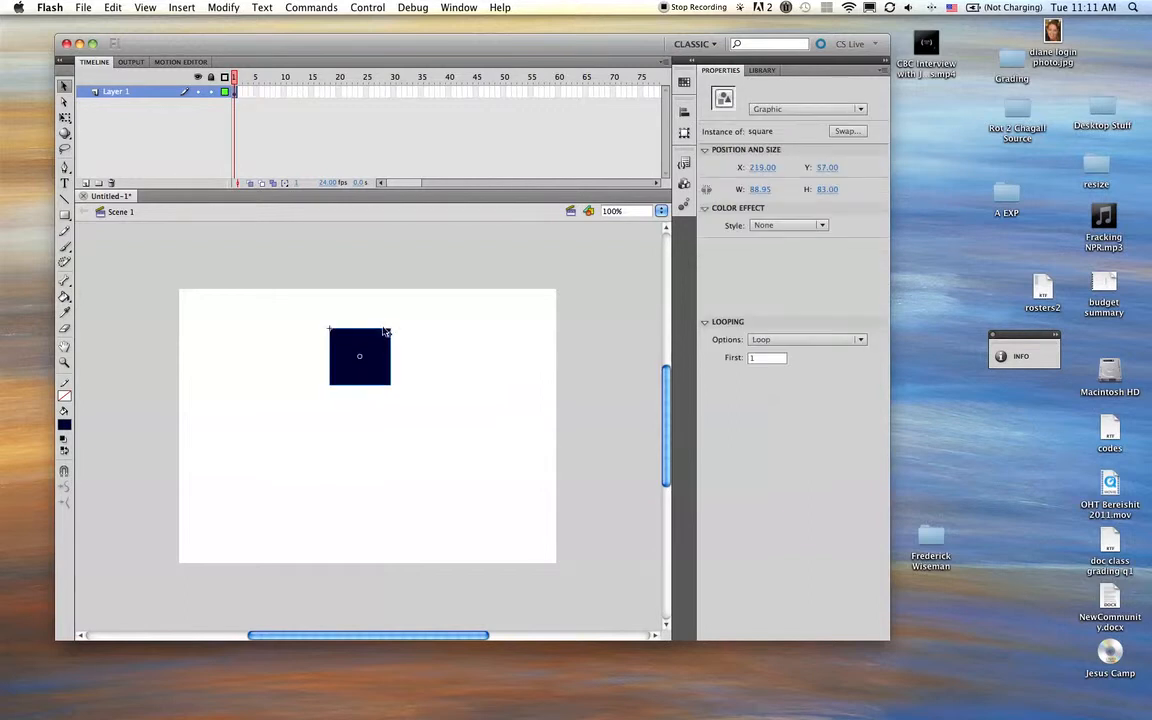
left_click(762, 70)
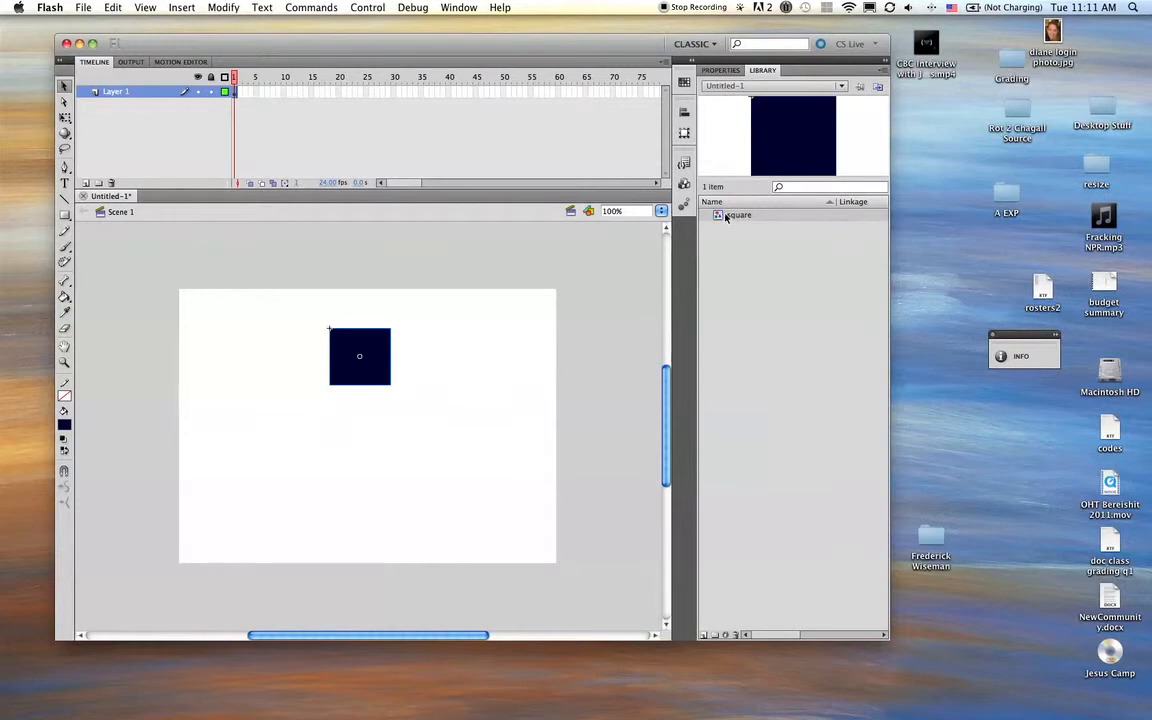
left_click_drag(364, 354, 297, 367)
key("Delete")
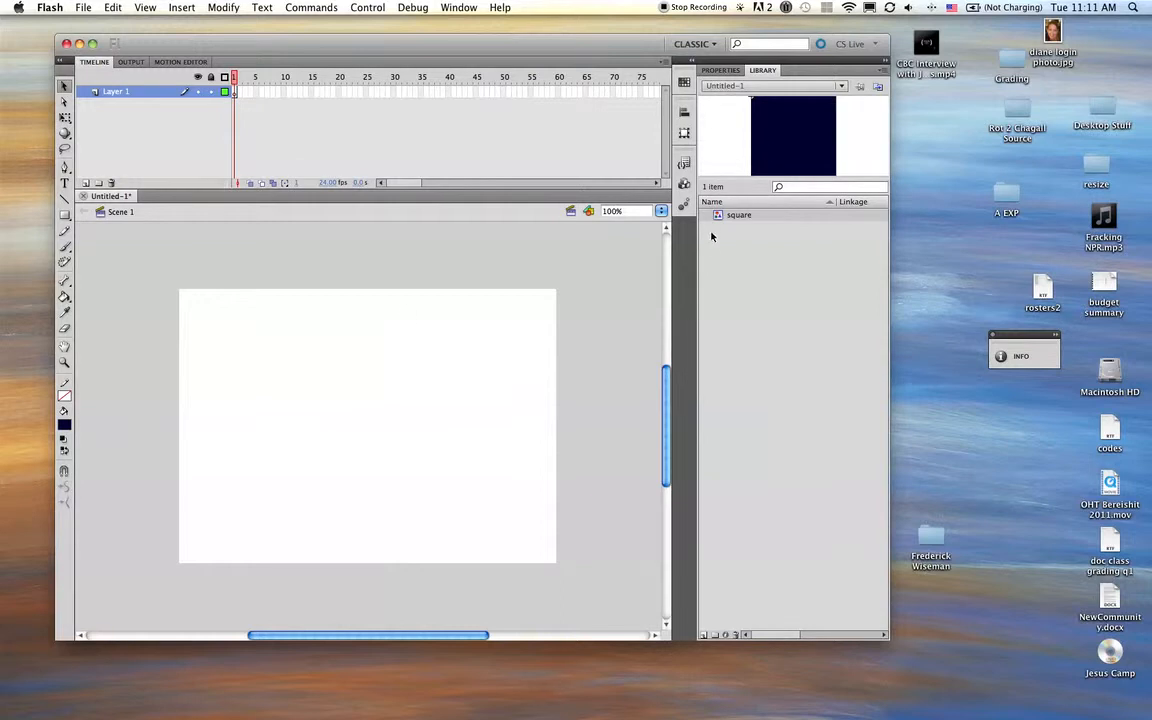
Place four instances of the square symbol from the library at scattered positions in the stage's upper half
left_click_drag(758, 158, 262, 342)
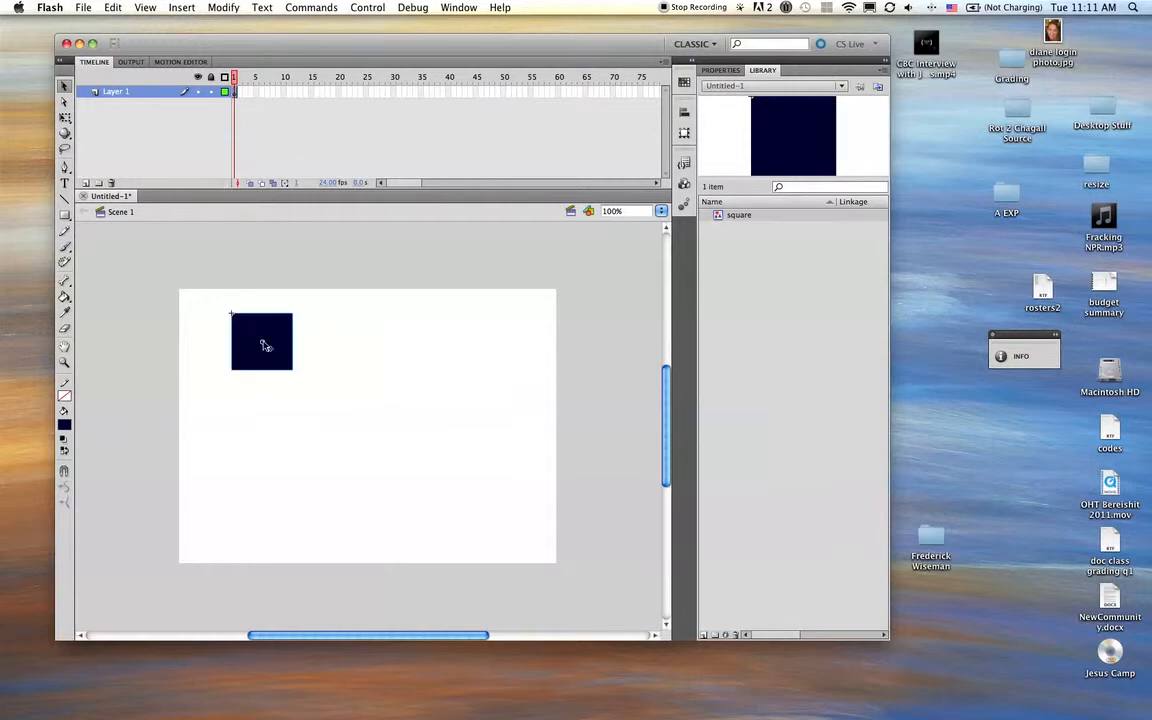
left_click_drag(533, 297, 340, 390)
left_click_drag(797, 129, 470, 414)
left_click_drag(695, 157, 430, 331)
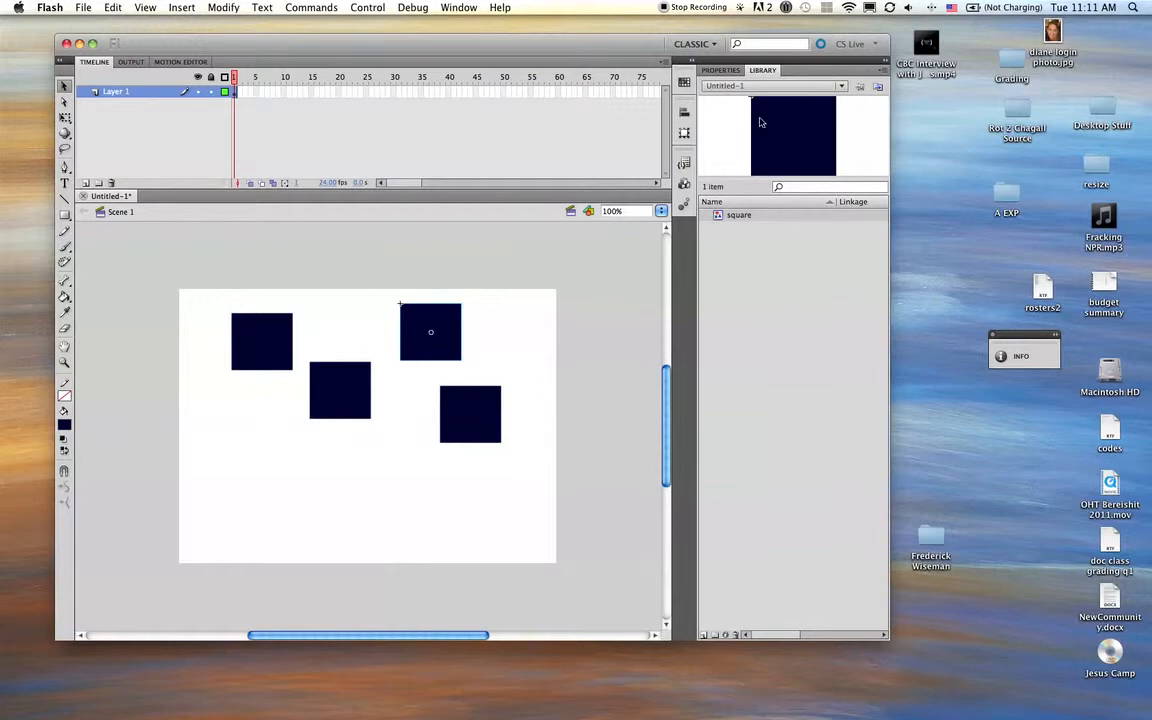
Try to recolour the upper-left square instance dark green with the Paint Bucket tool
left_click_drag(260, 367, 250, 356)
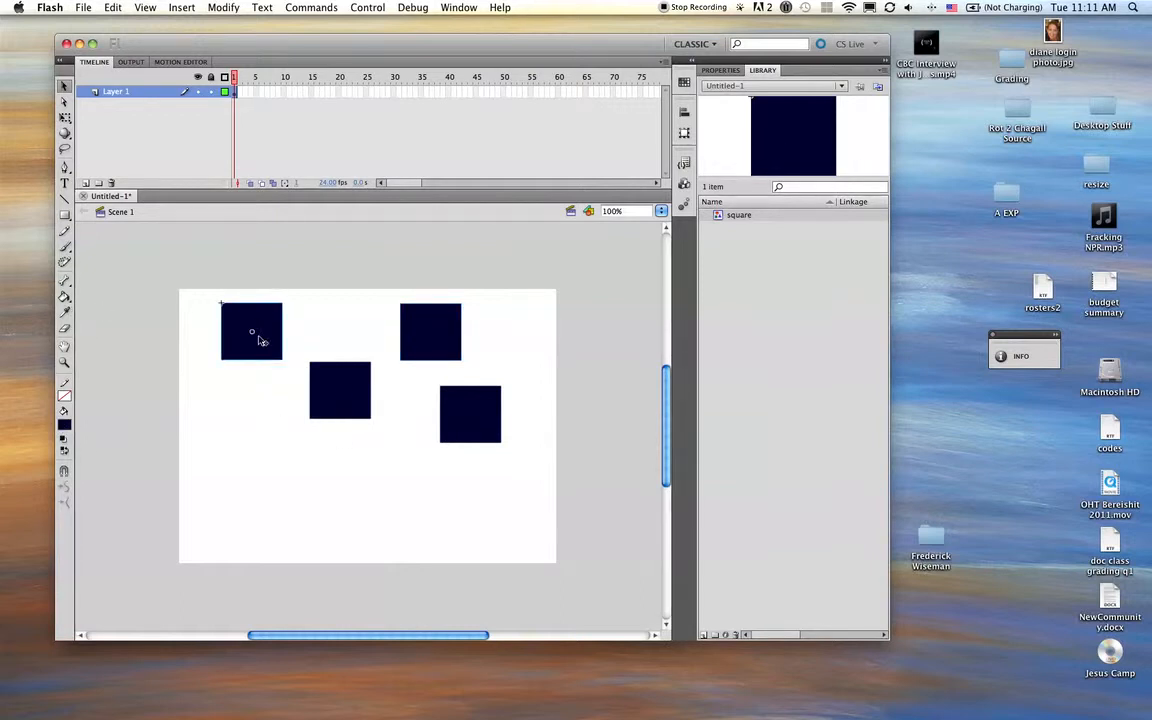
left_click(67, 424)
left_click(115, 443)
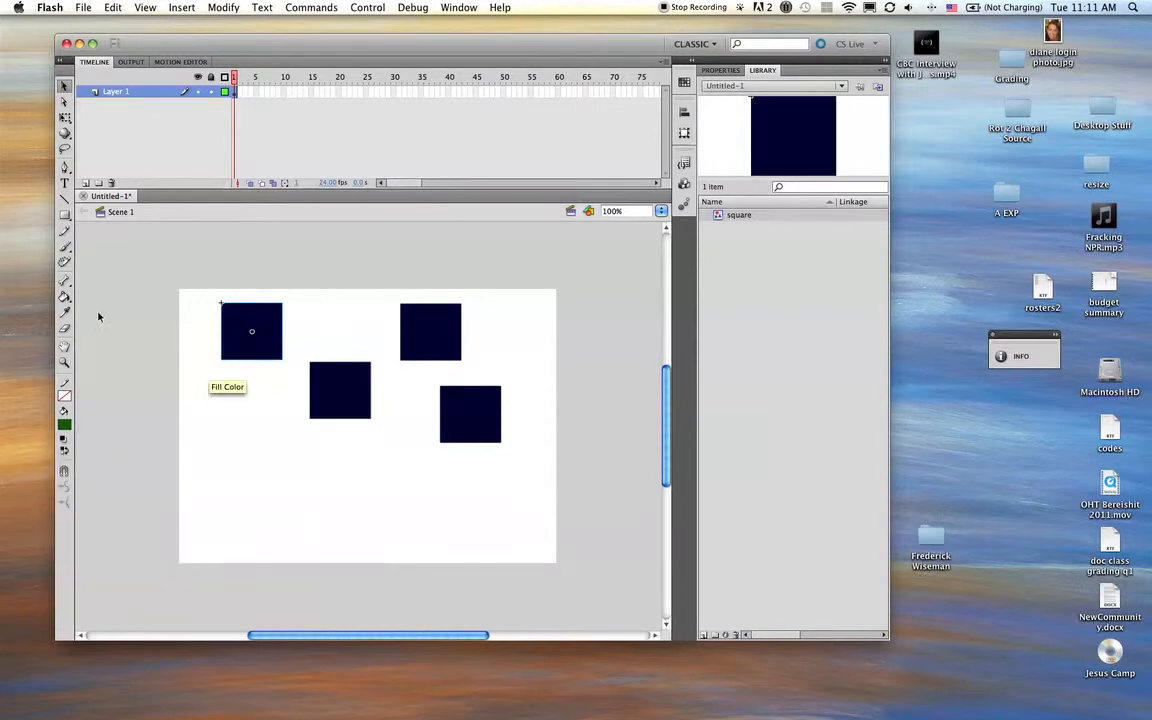
left_click(64, 297)
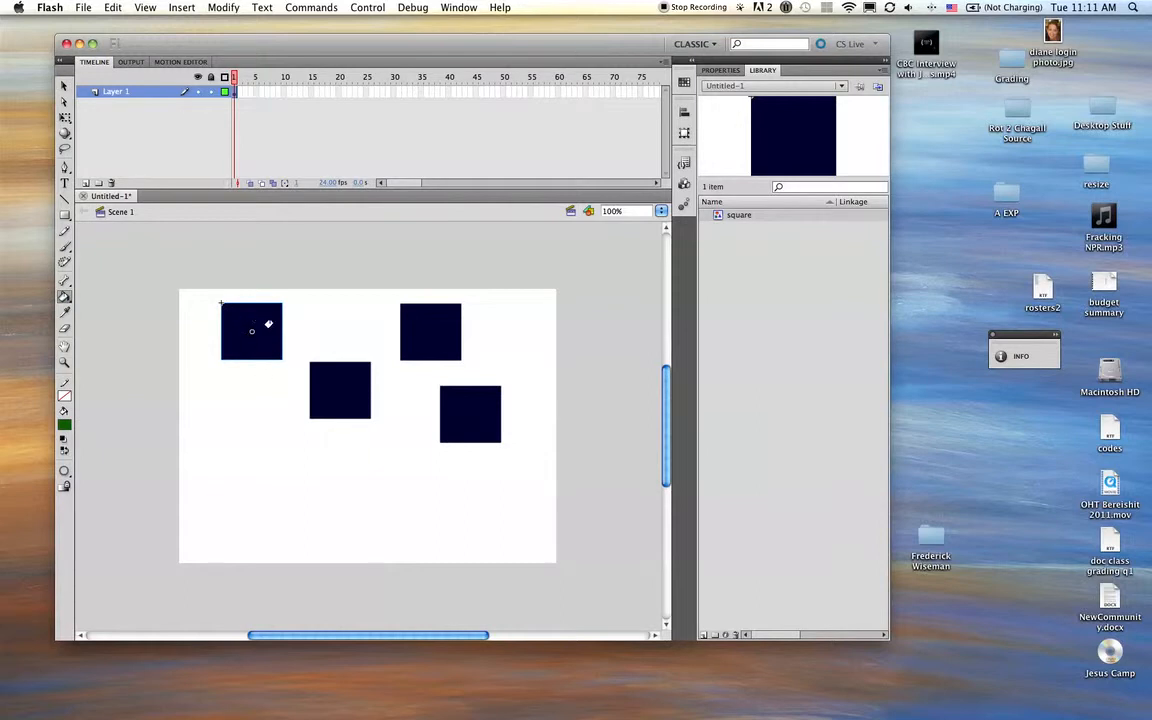
left_click(64, 85)
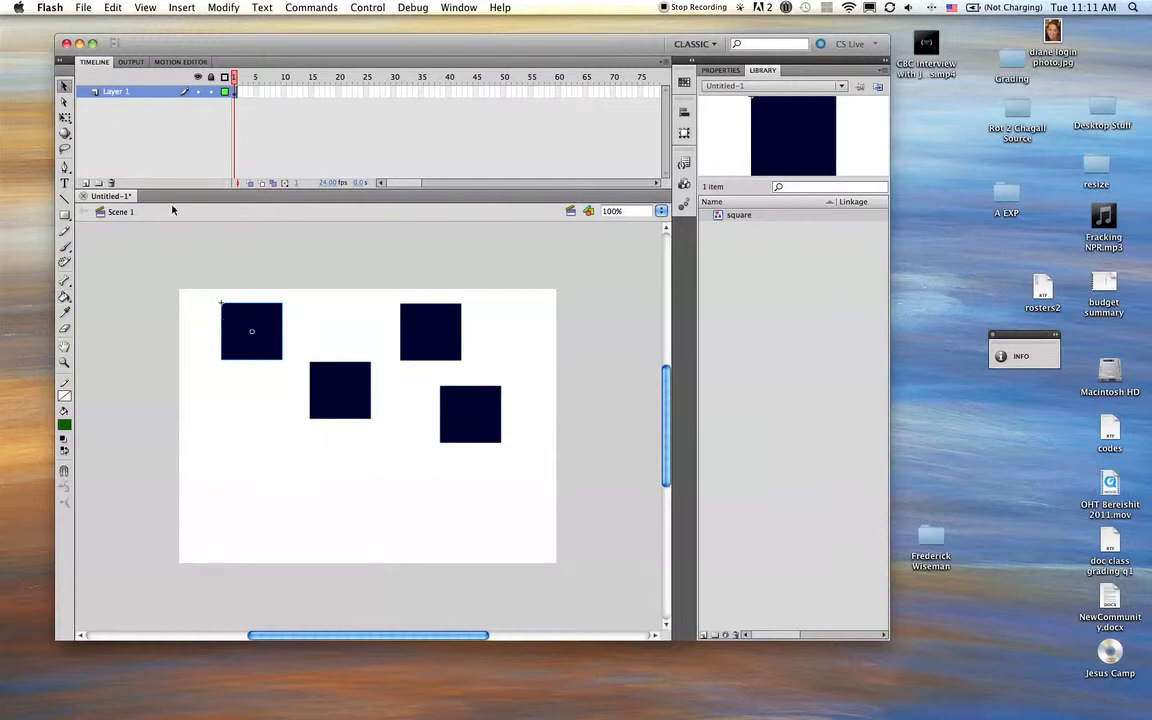
Reposition the upper-left, lower-middle and upper-right square instances slightly on the stage
left_click_drag(244, 314, 210, 328)
left_click_drag(316, 383, 306, 414)
left_click_drag(417, 330, 411, 334)
left_click_drag(233, 348, 243, 340)
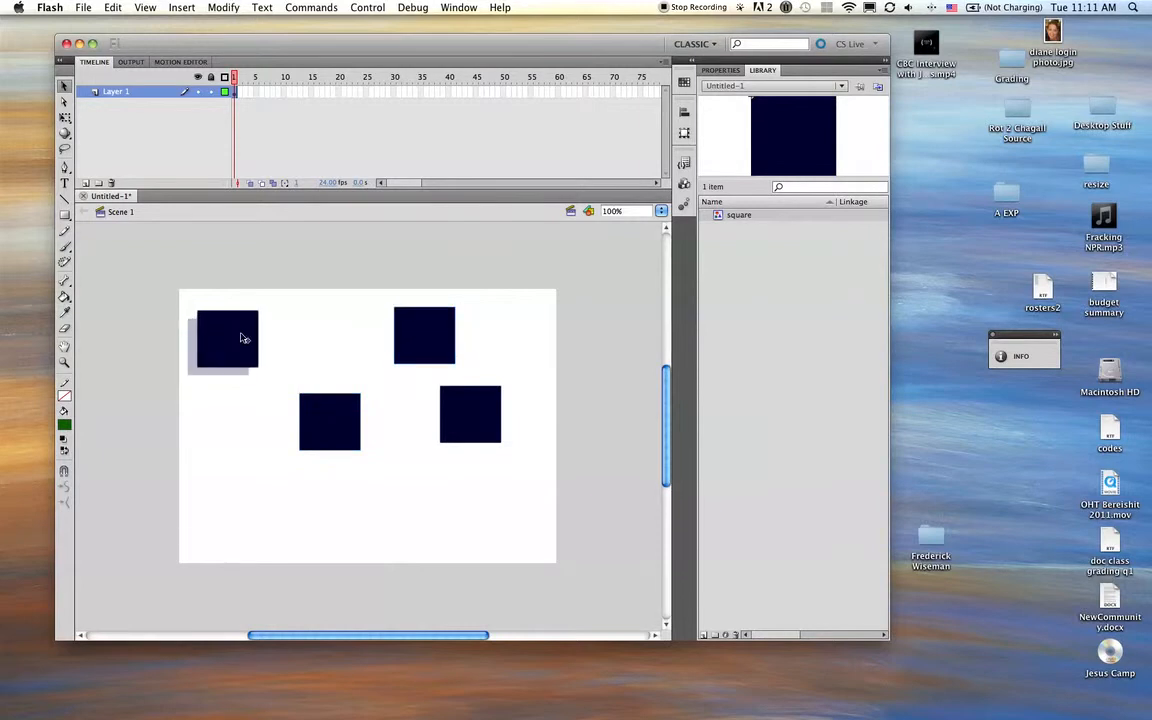
Edit the square symbol in place, try a dark green fill before settling on dark magenta, and return to Scene 1
double_click(237, 350)
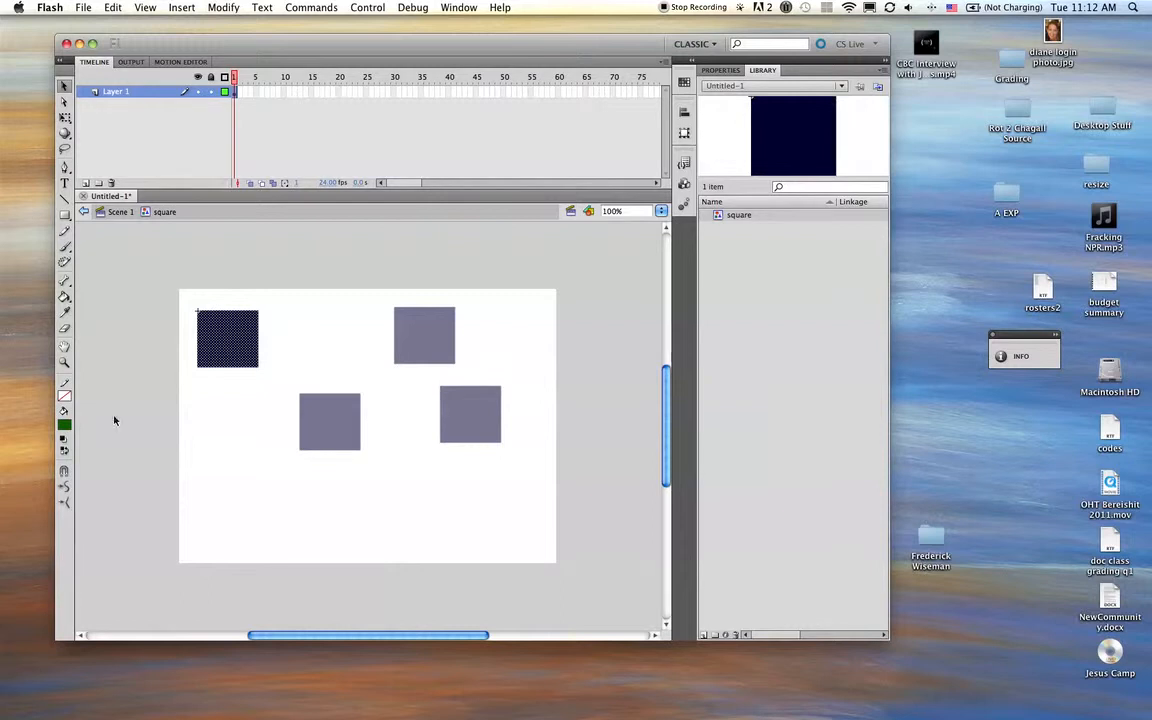
left_click(63, 427)
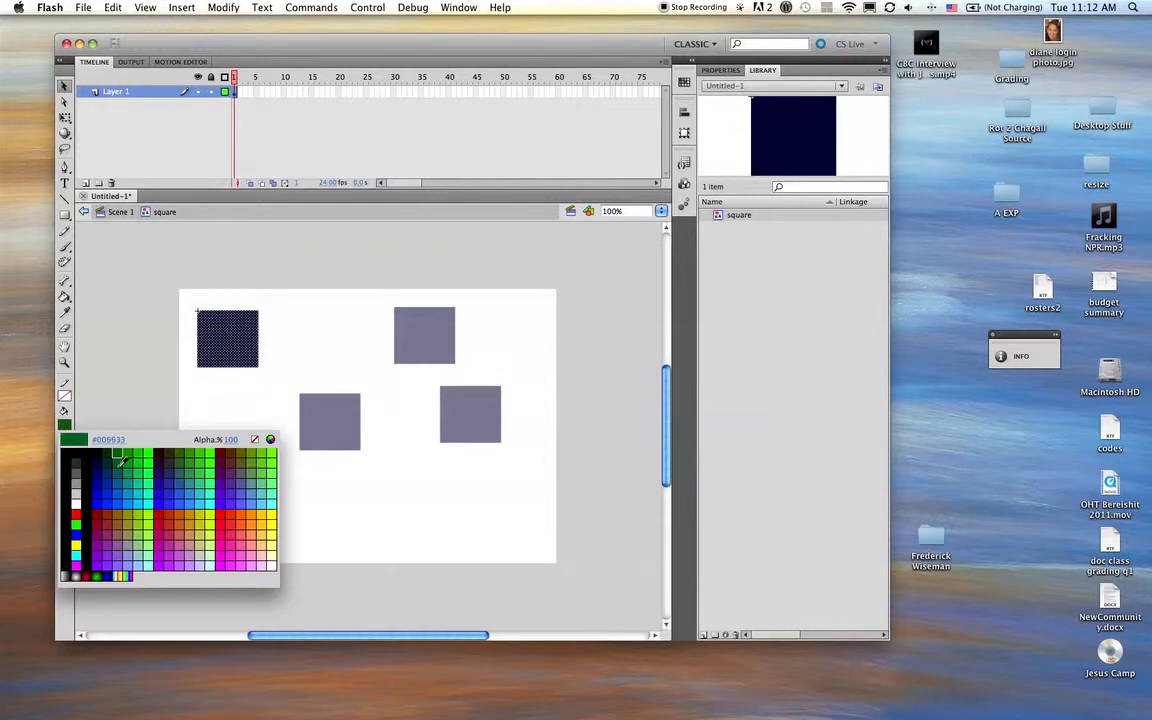
left_click(121, 463)
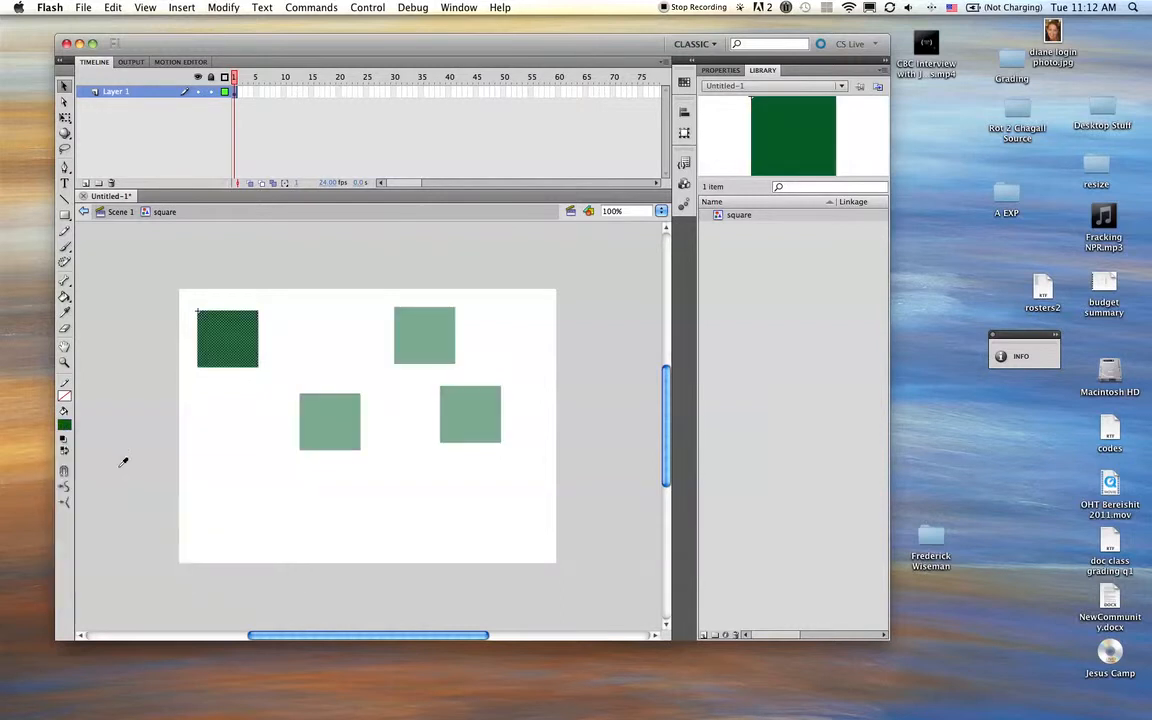
left_click(63, 425)
left_click(98, 482)
left_click(66, 426)
left_click(111, 531)
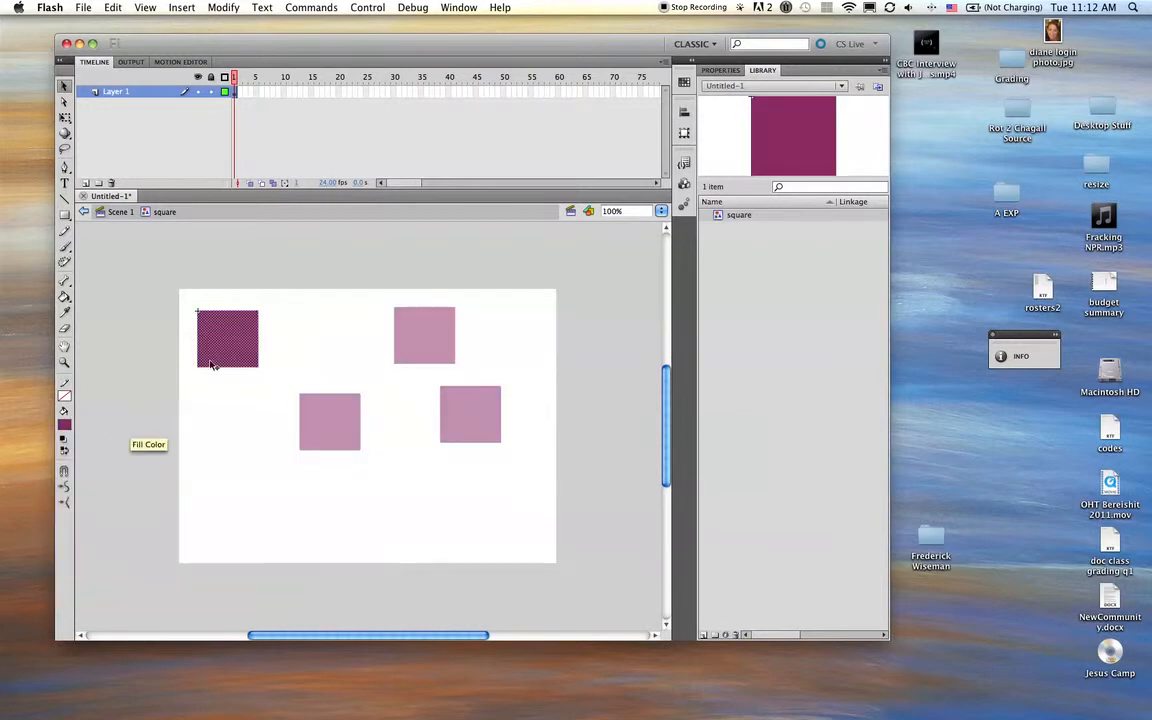
left_click(290, 318)
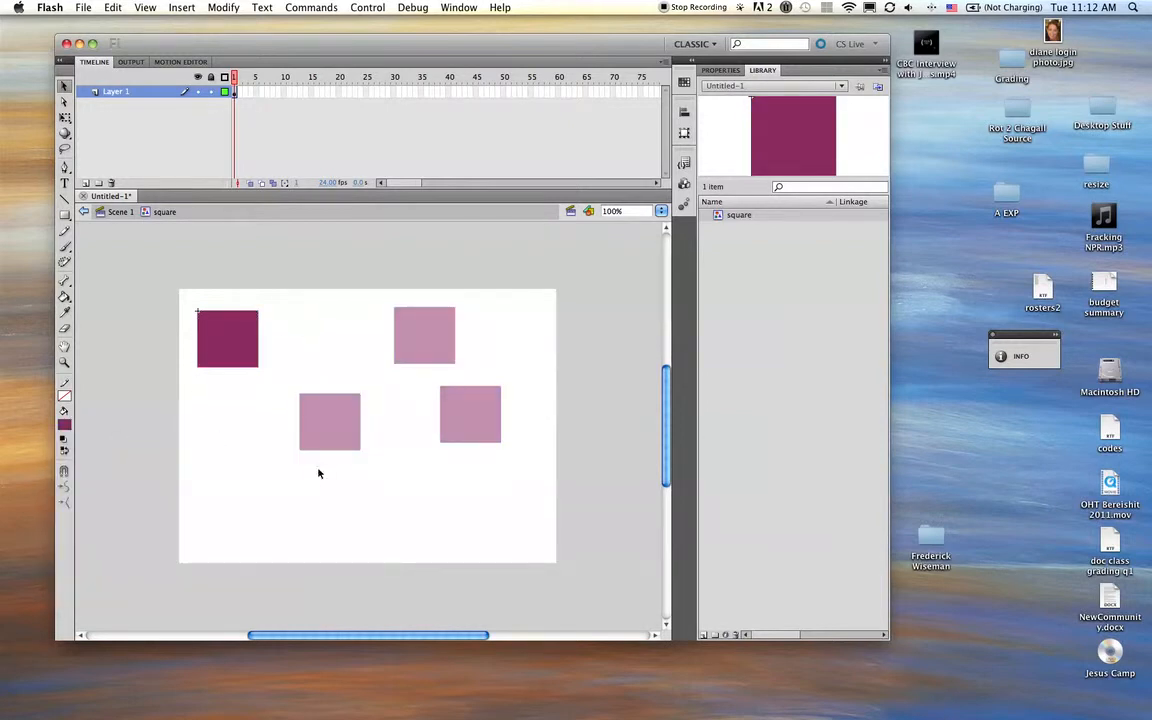
double_click(307, 316)
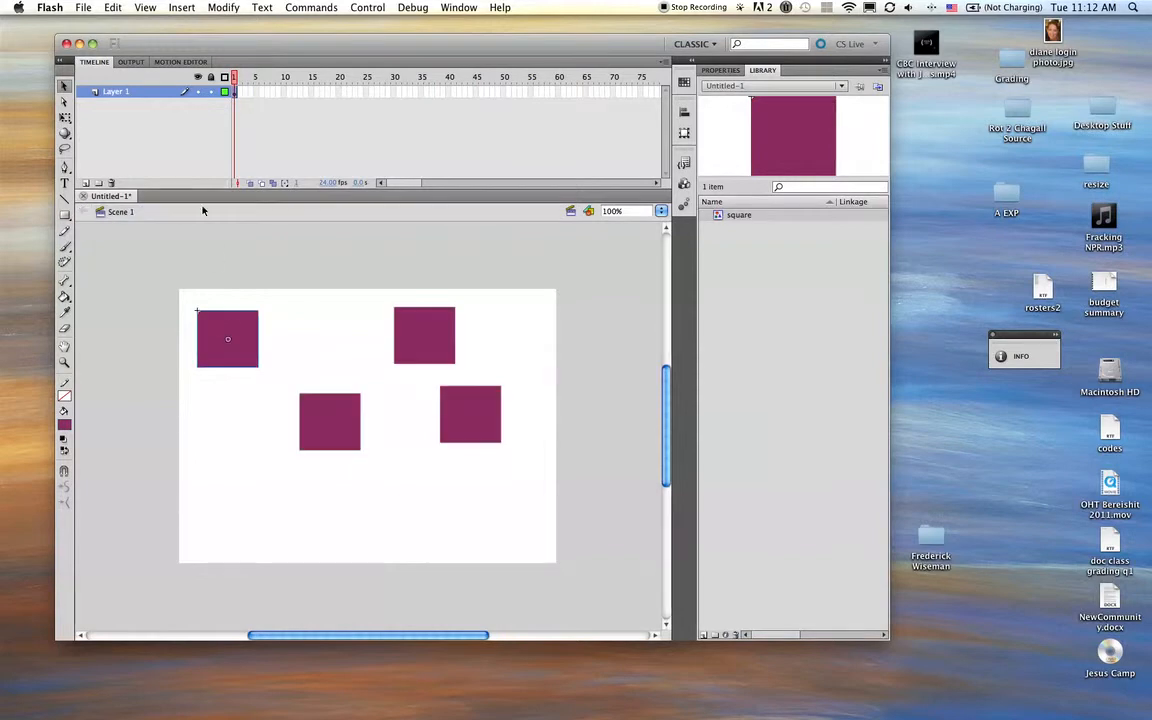
Edit the symbol in place through its upper-right instance, reshape it into an irregular quadrilateral with the Subselection tool, and return to Scene 1
double_click(415, 332)
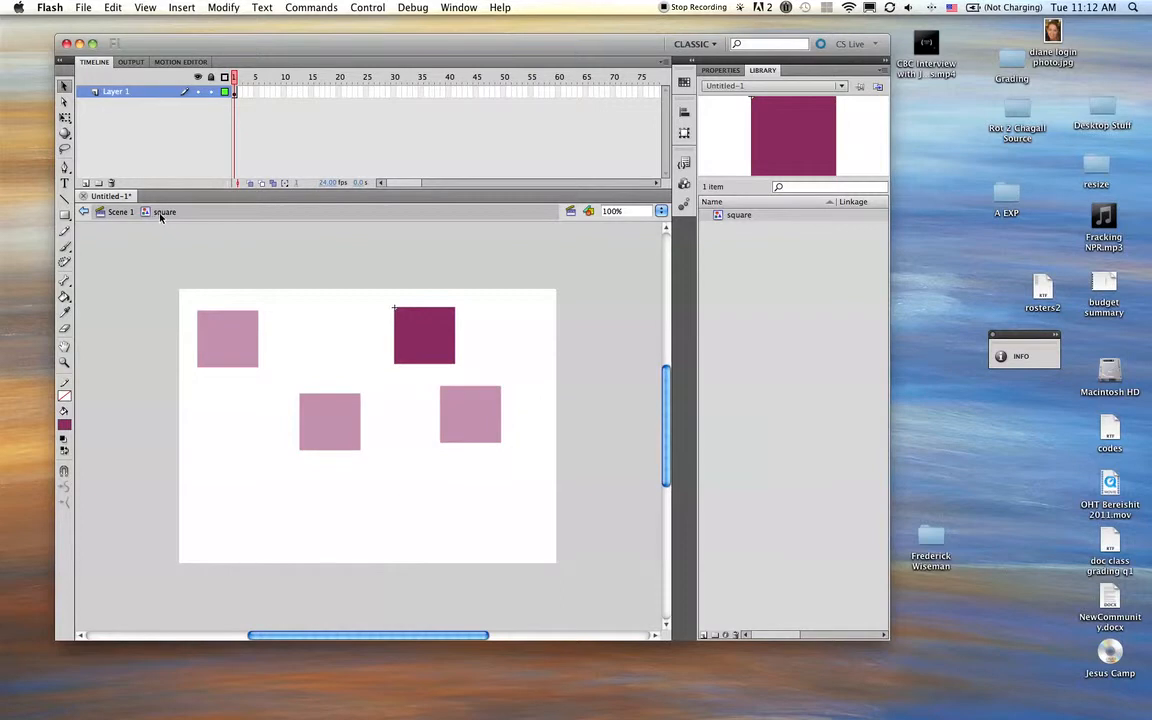
double_click(325, 340)
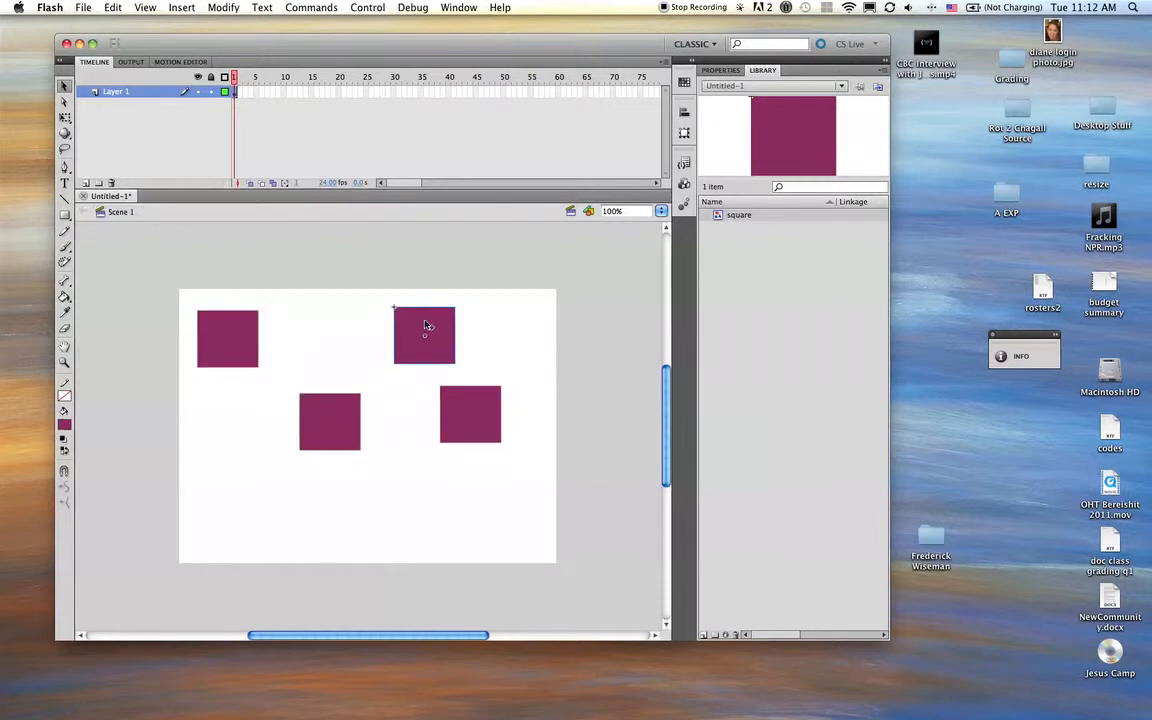
double_click(426, 327)
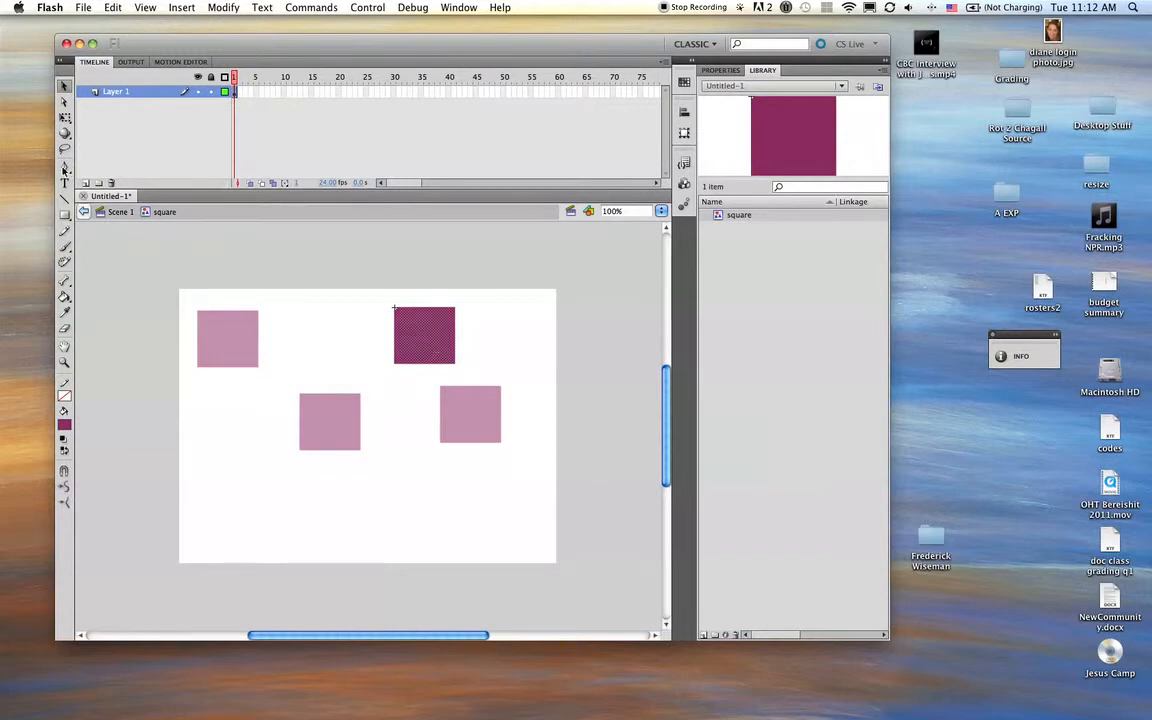
left_click(63, 104)
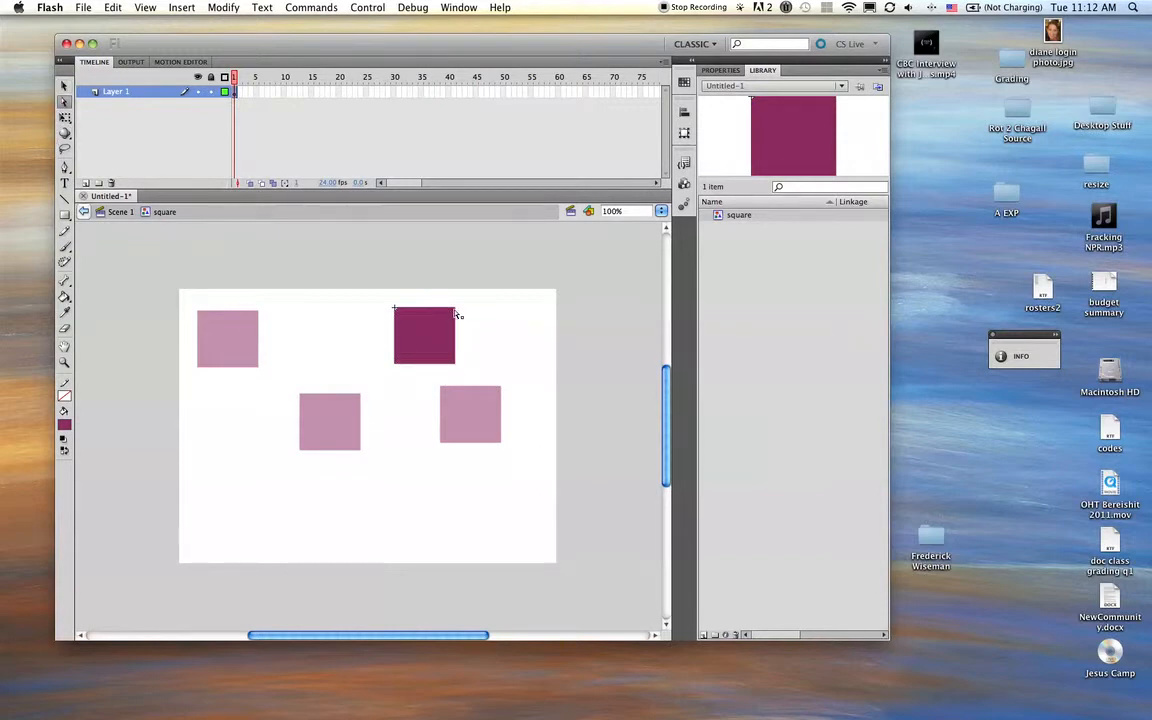
left_click_drag(456, 310, 468, 377)
left_click_drag(396, 366, 373, 356)
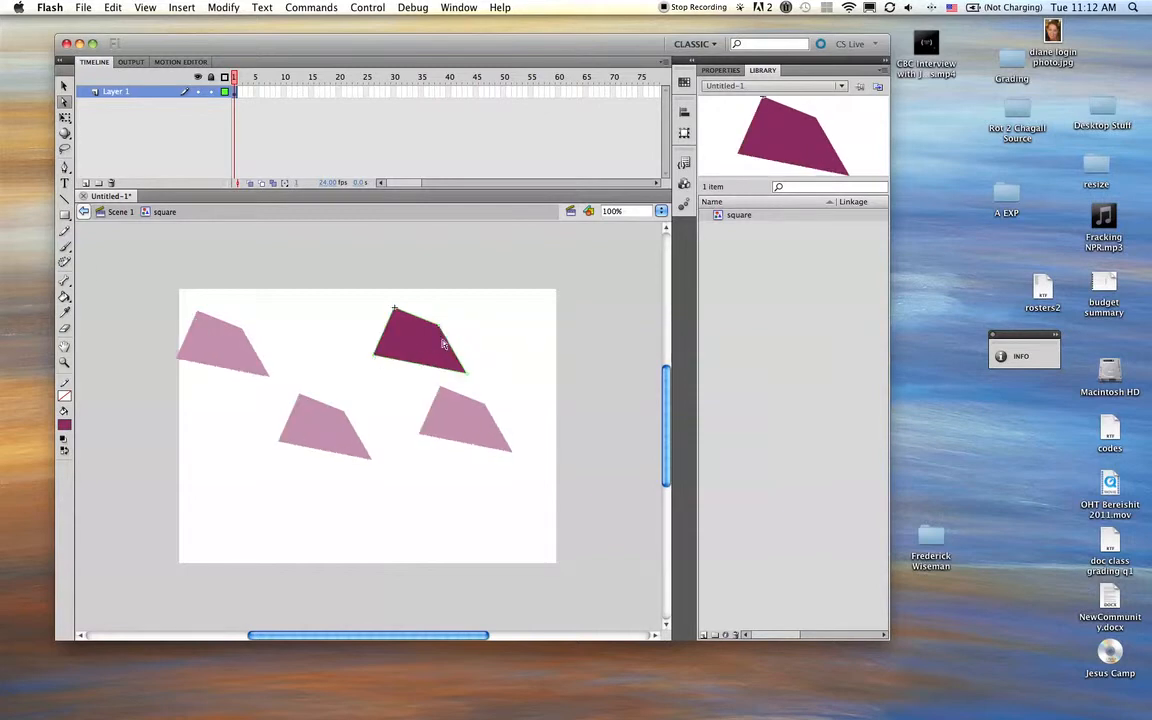
left_click(64, 85)
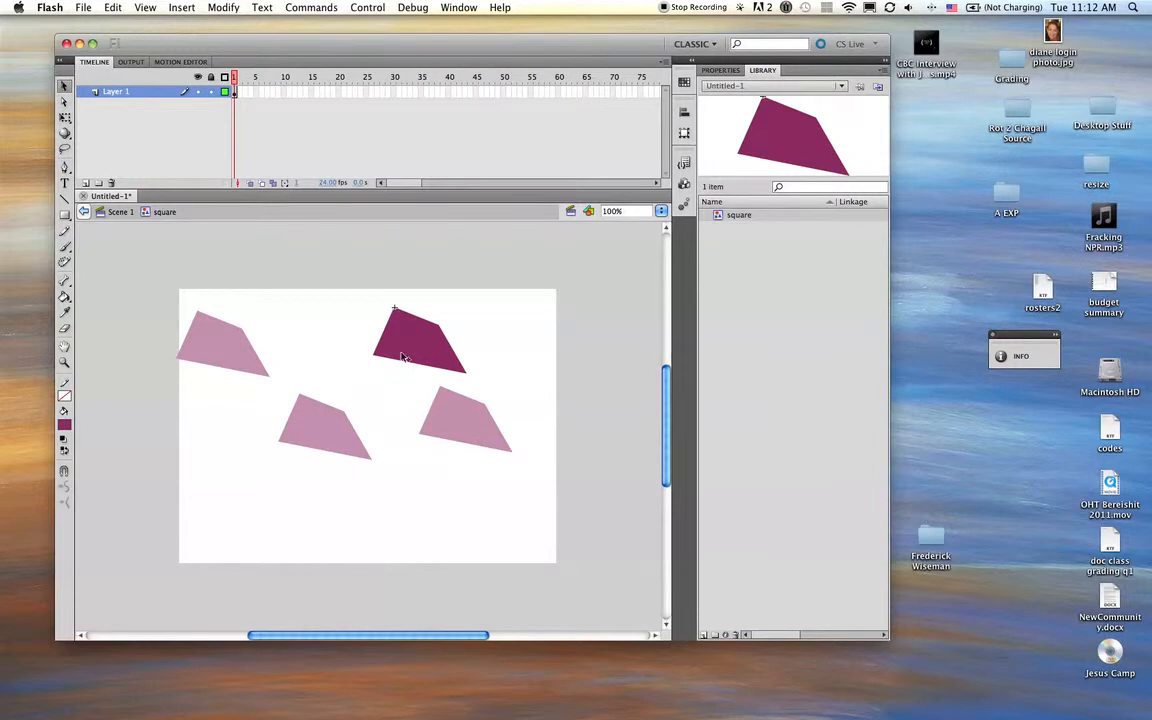
double_click(316, 327)
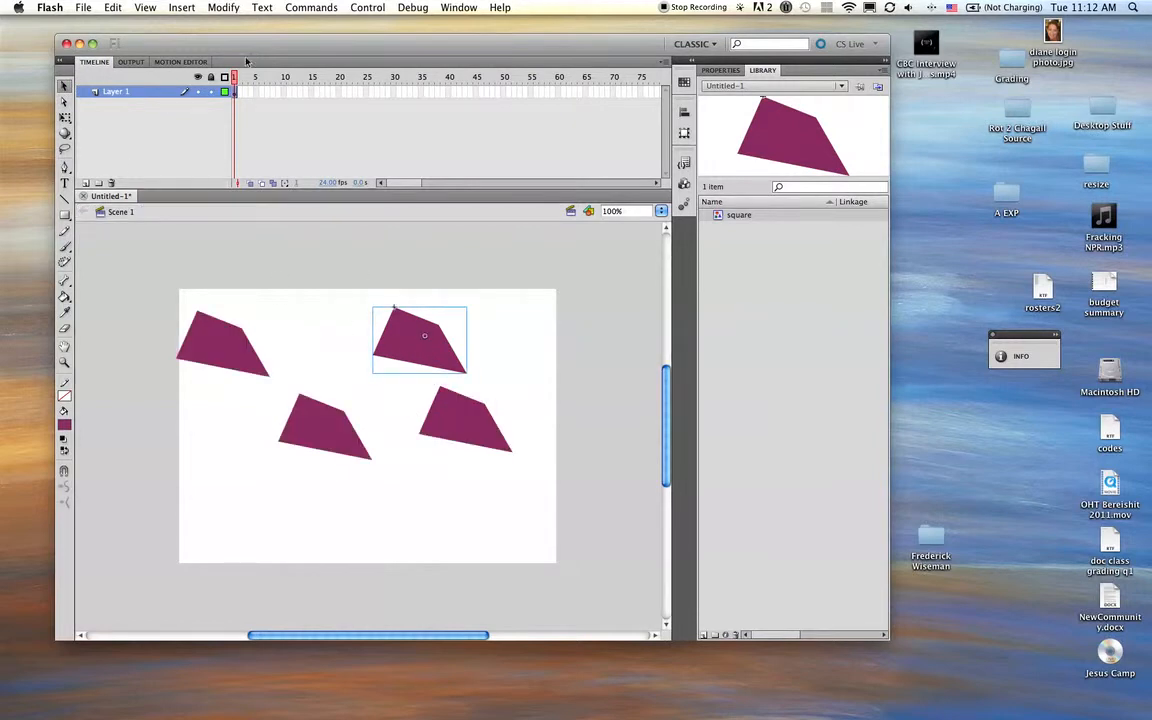
Delete all four instances of the square symbol from the stage
left_click(212, 91)
left_click(226, 320)
left_click(313, 418)
key("Delete")
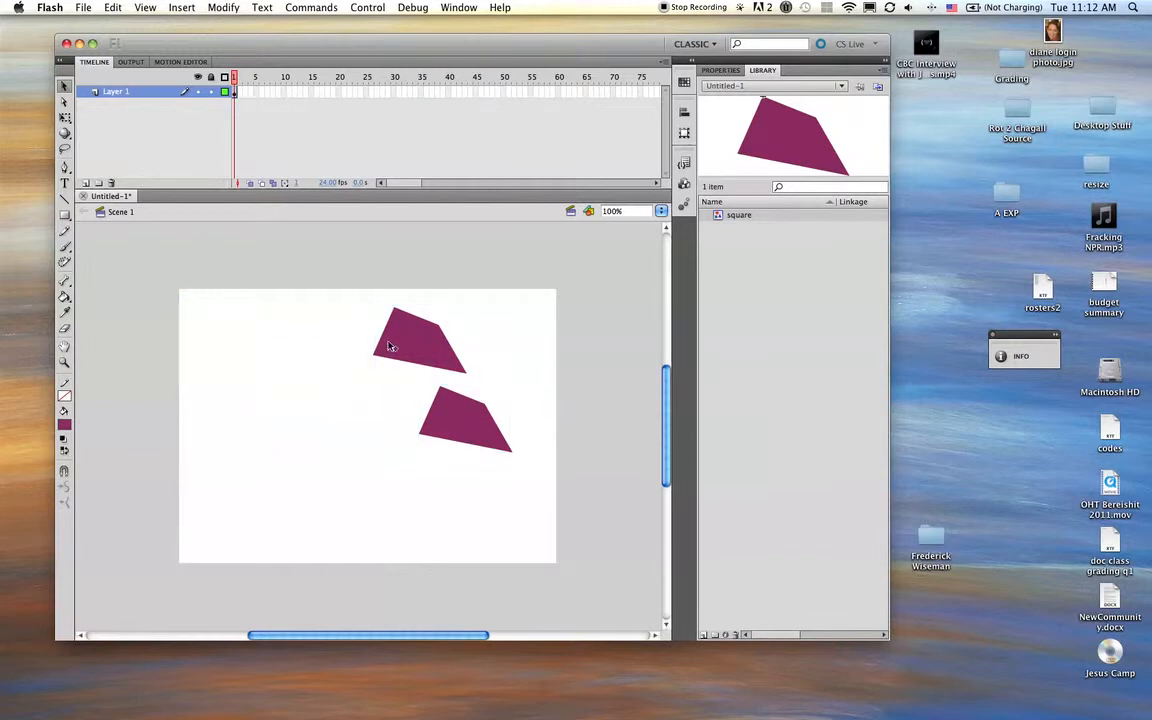
left_click(391, 329)
key("Delete")
left_click(448, 415)
key("Delete")
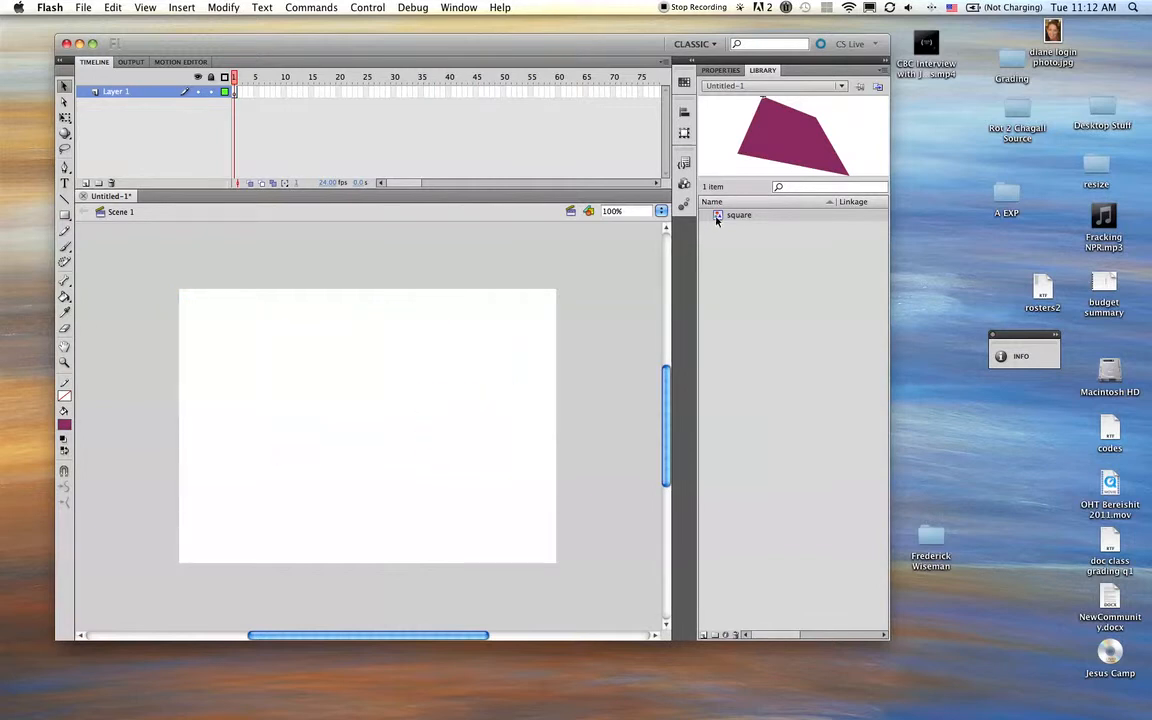
Open the square symbol from the library in symbol-editing mode
double_click(717, 217)
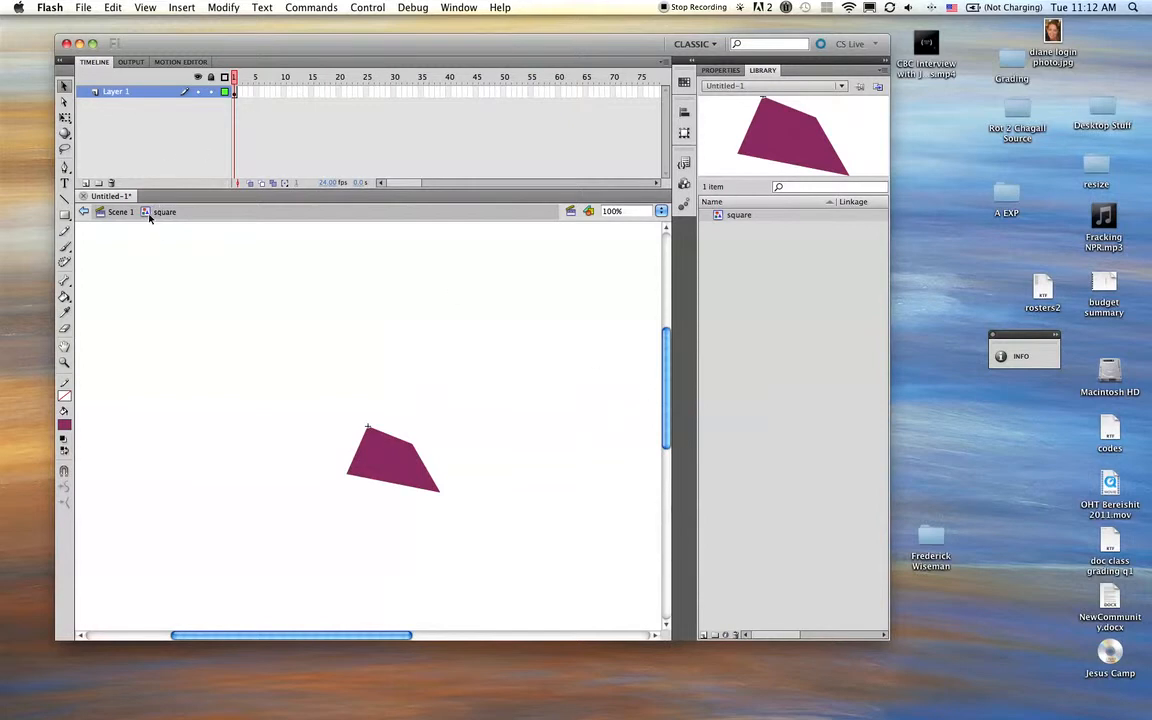
Reopen the square symbol from the library and rename its layer to "red shape"
left_click(113, 214)
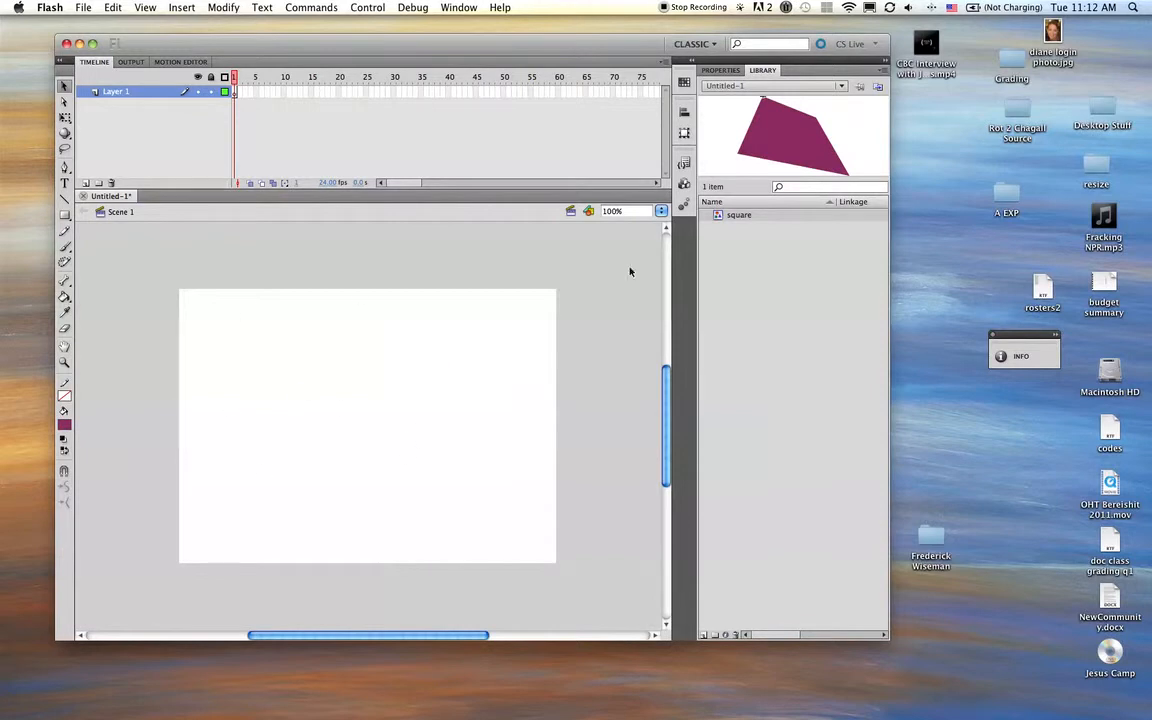
double_click(739, 214)
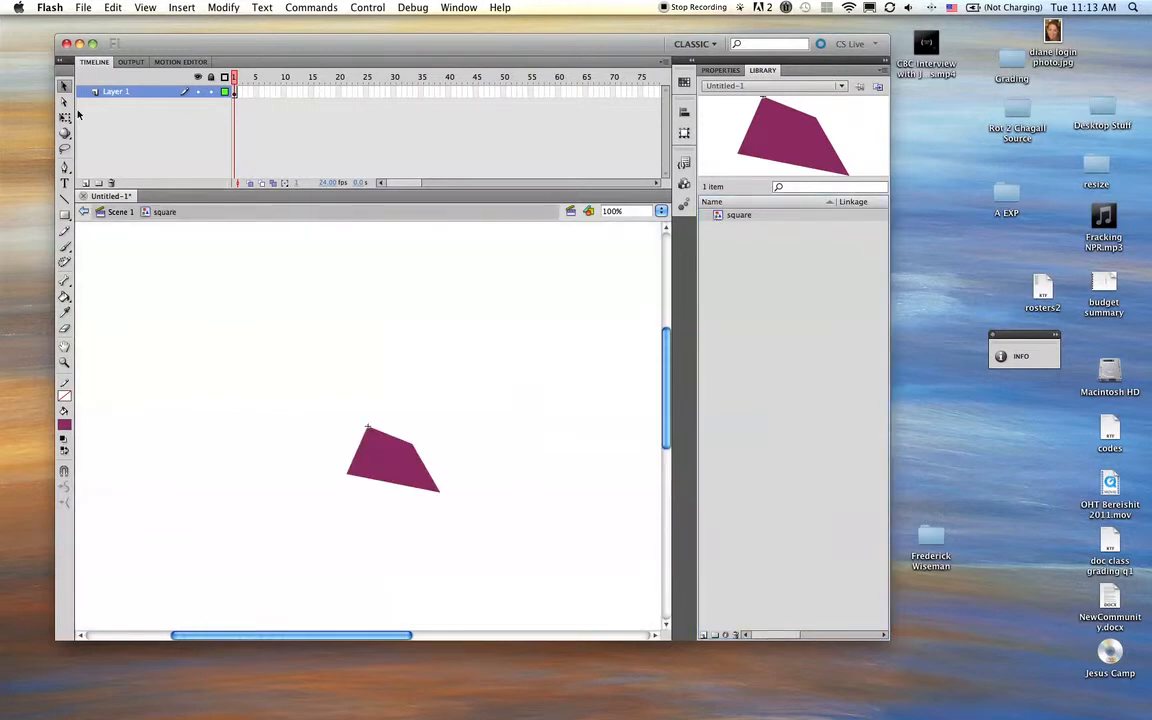
double_click(112, 91)
type("square")
key("Return")
double_click(126, 92)
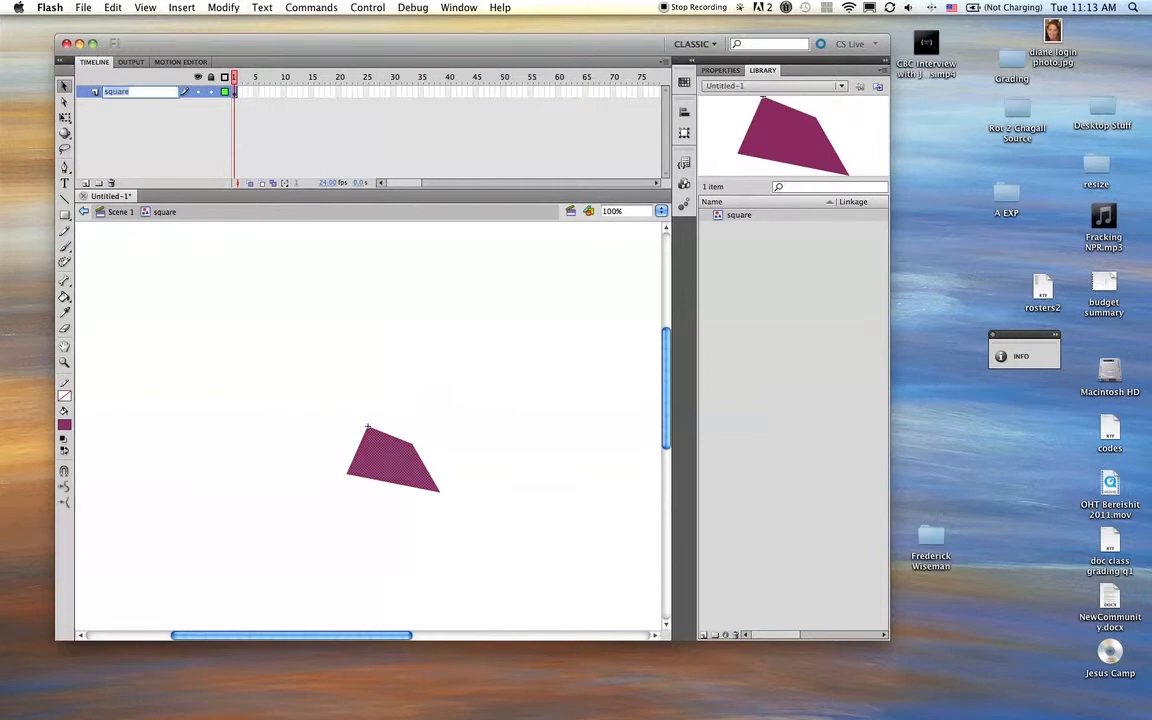
type("red shape")
left_click(178, 144)
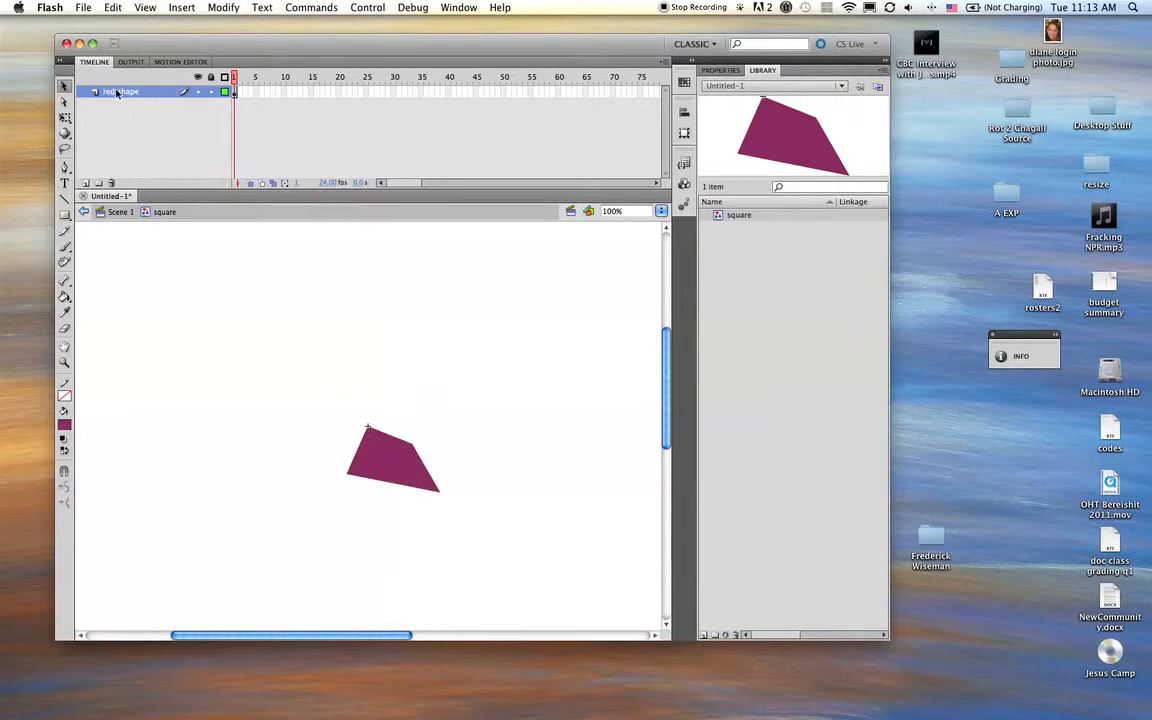
Return to Scene 1 and place an instance of the square symbol in the upper-left part of the stage
left_click(116, 213)
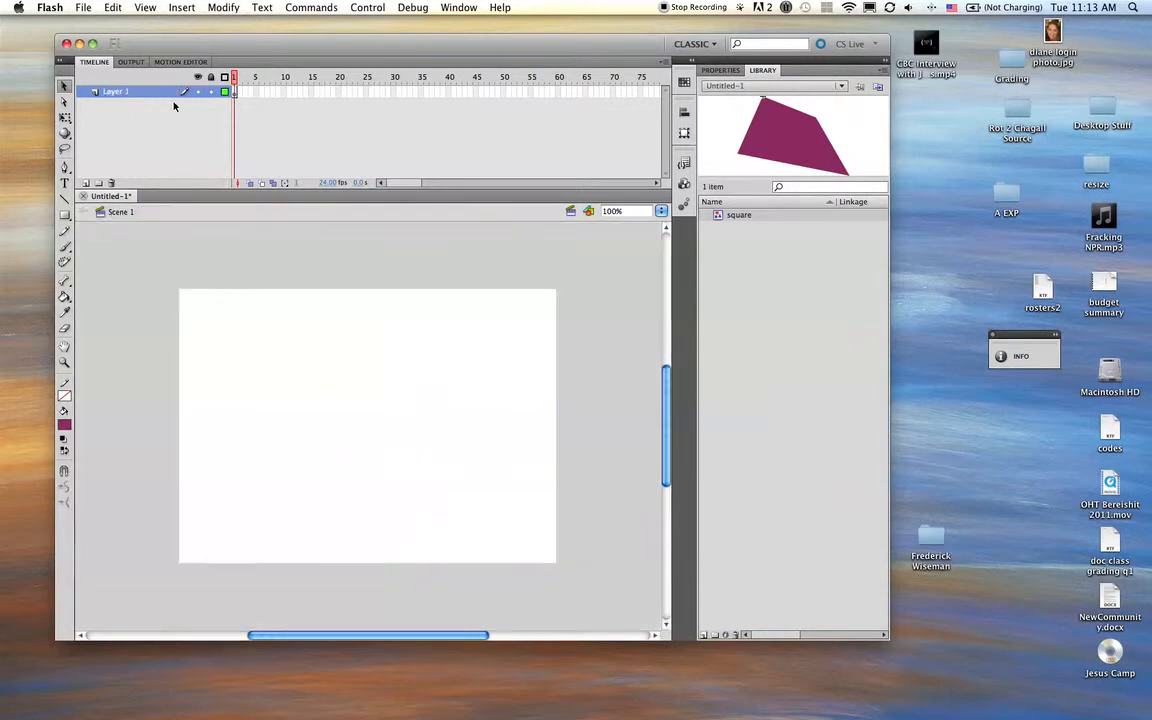
left_click(236, 91)
left_click_drag(717, 215, 310, 346)
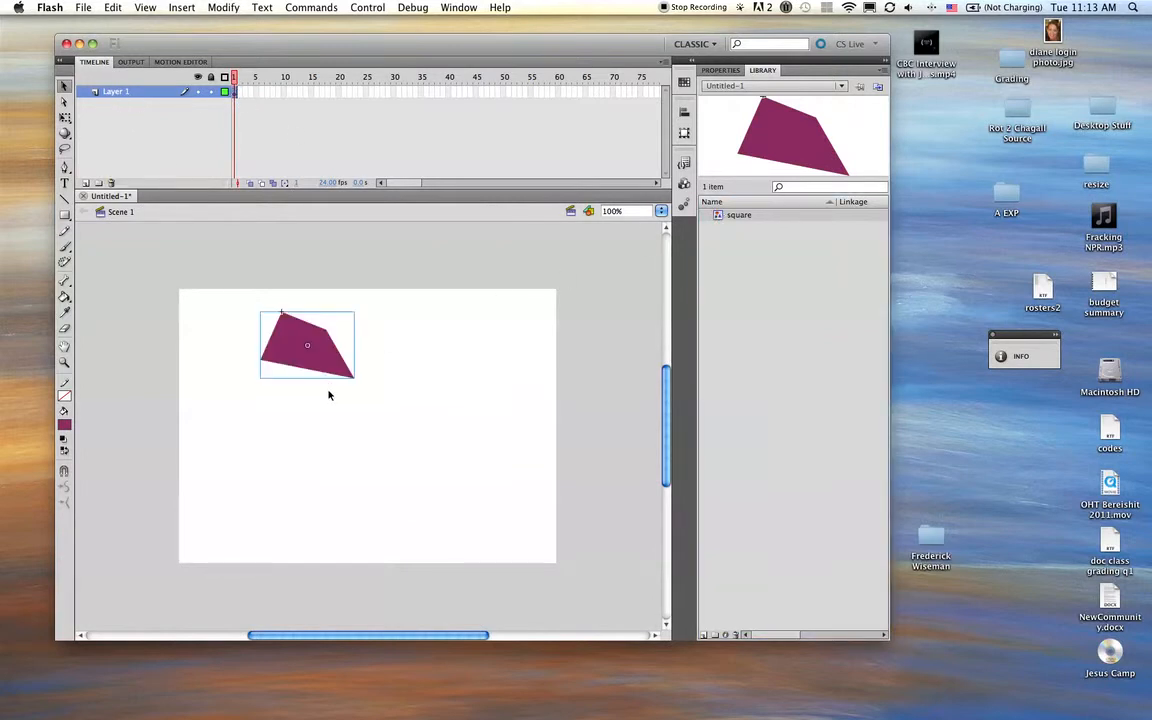
Open the square symbol from the library, shift its shape up and left, and reshape it into a near-square with the Subselection tool
double_click(720, 216)
left_click(233, 91)
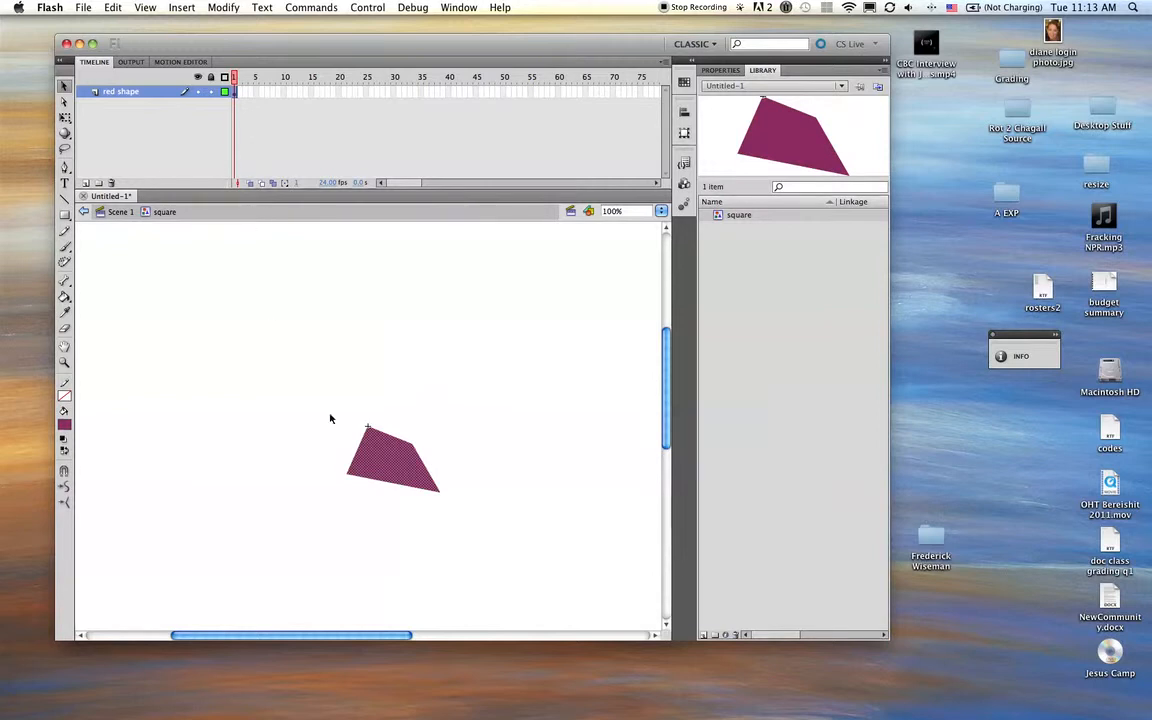
left_click_drag(408, 388, 393, 413)
left_click(64, 101)
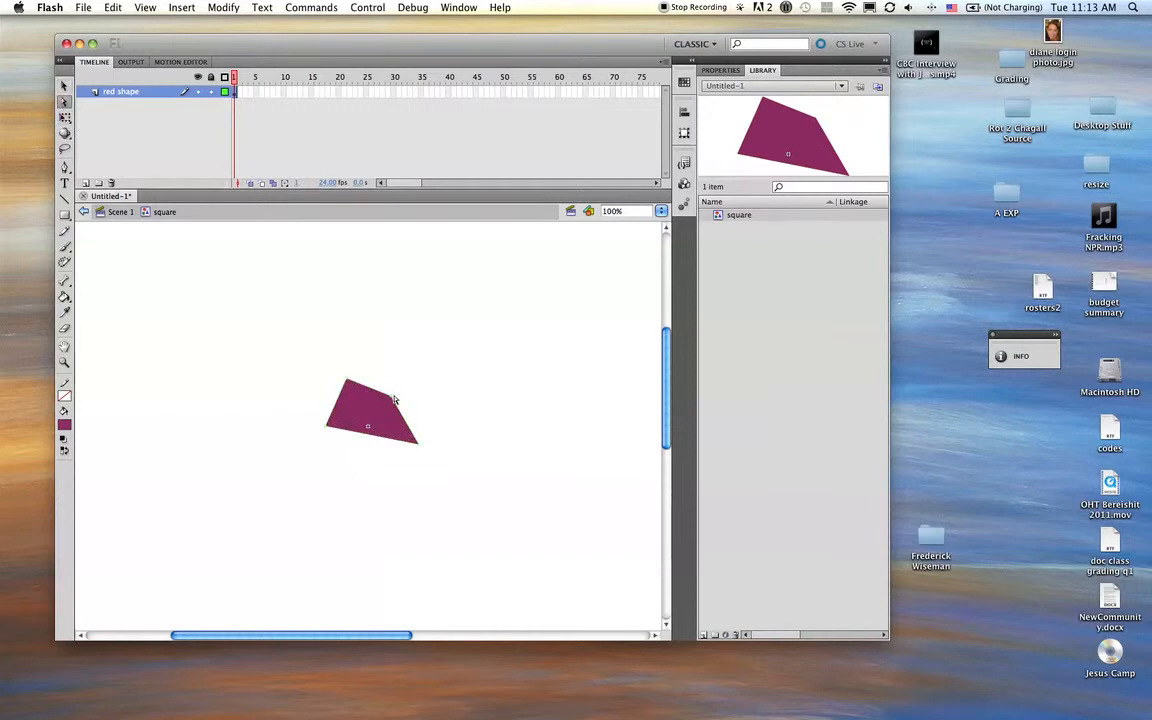
left_click_drag(391, 394, 393, 376)
left_click_drag(421, 448, 418, 425)
left_click_drag(332, 427, 359, 428)
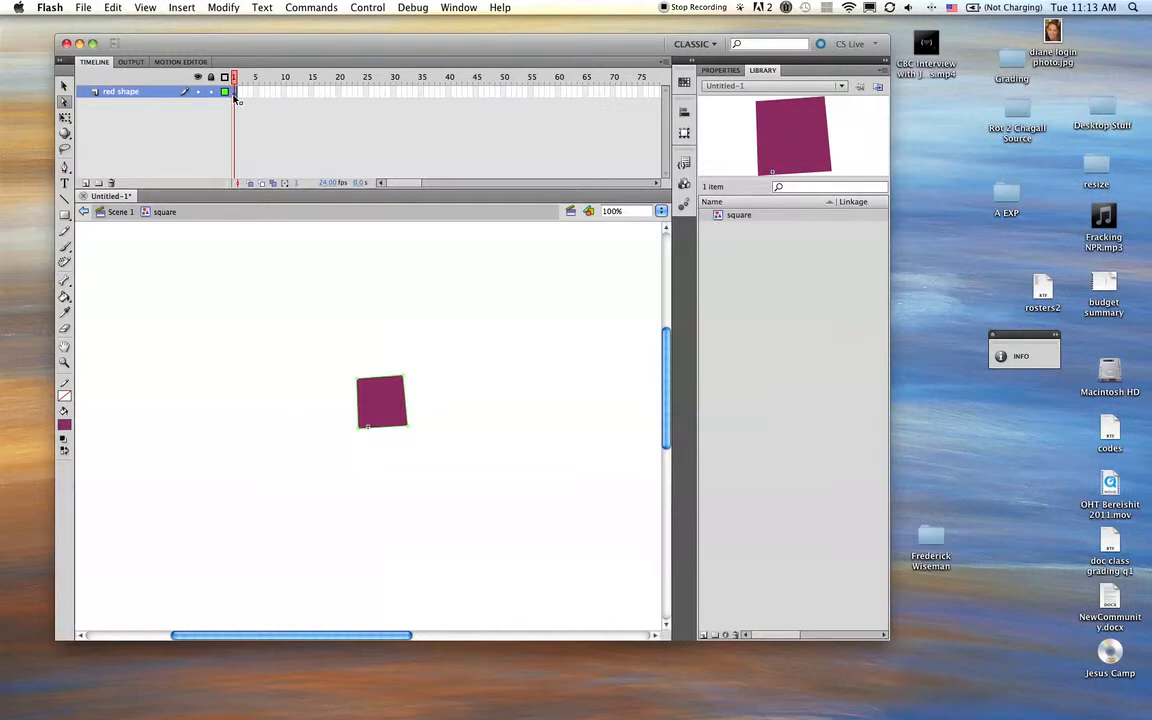
Add a keyframe at frame 2 of the red shape layer and distort the shape's left-hand corner points there
left_click(240, 92)
left_click(368, 444)
left_click(362, 432)
left_click_drag(362, 432, 381, 441)
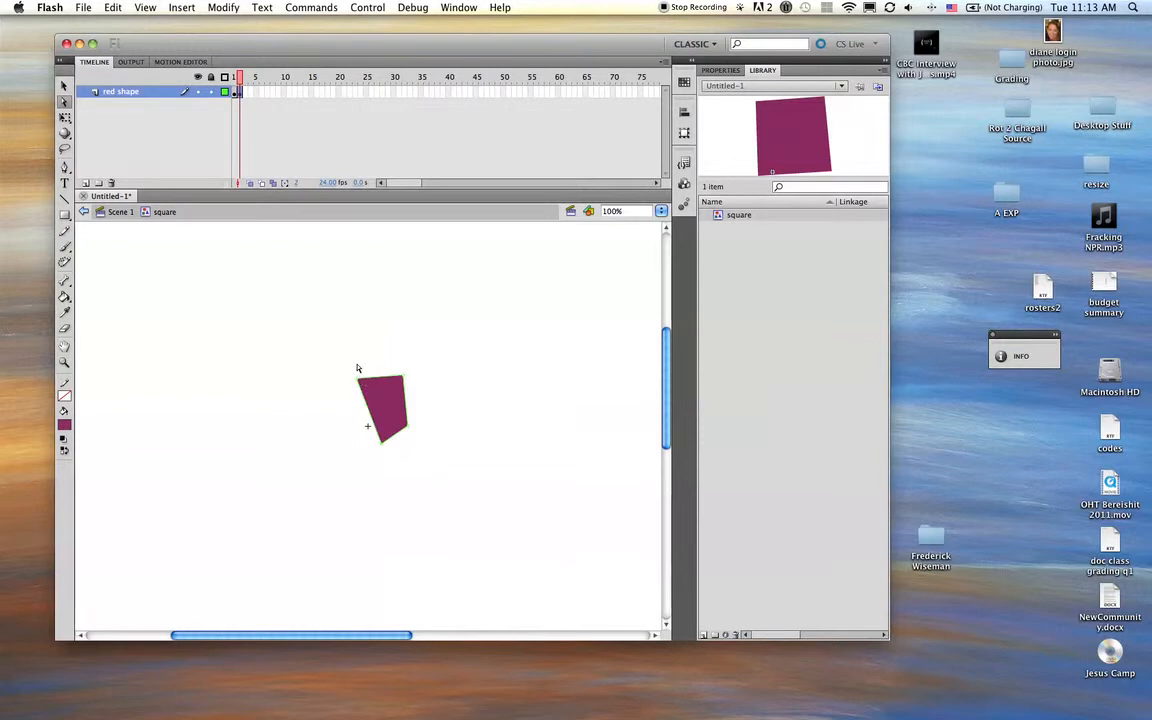
left_click_drag(358, 381, 400, 377)
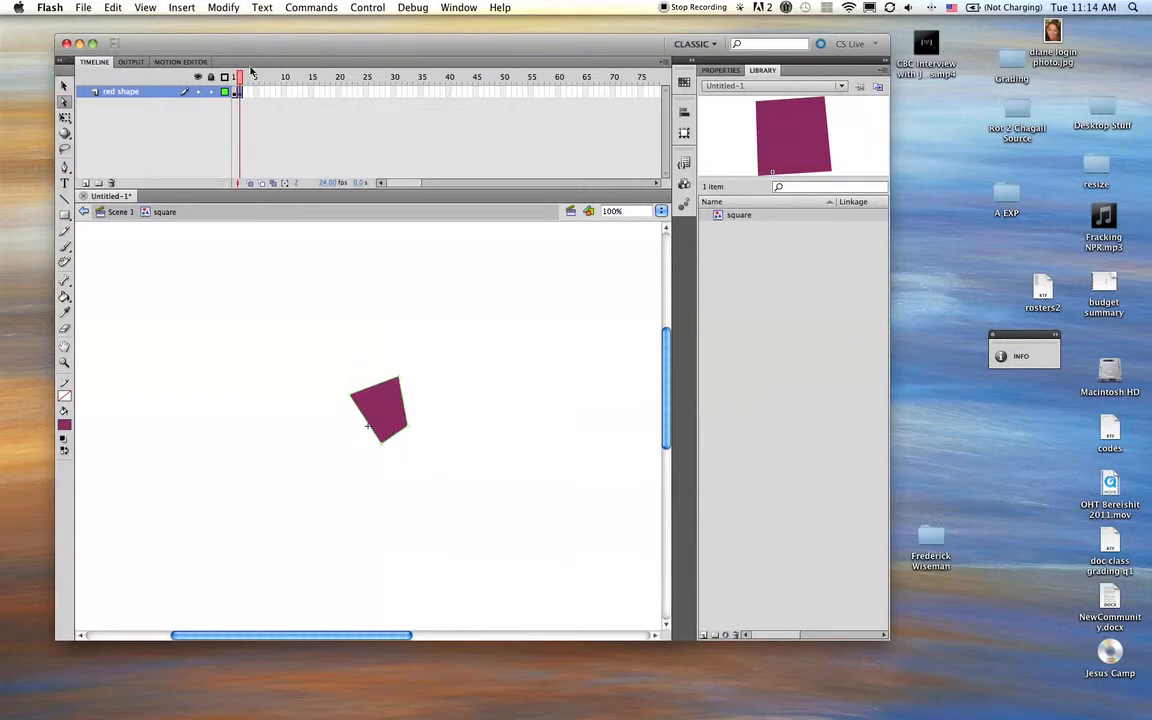
Play the symbol's two-frame timeline from frame 1 several times to compare both shapes
left_click(235, 78)
left_click_drag(235, 83, 235, 83)
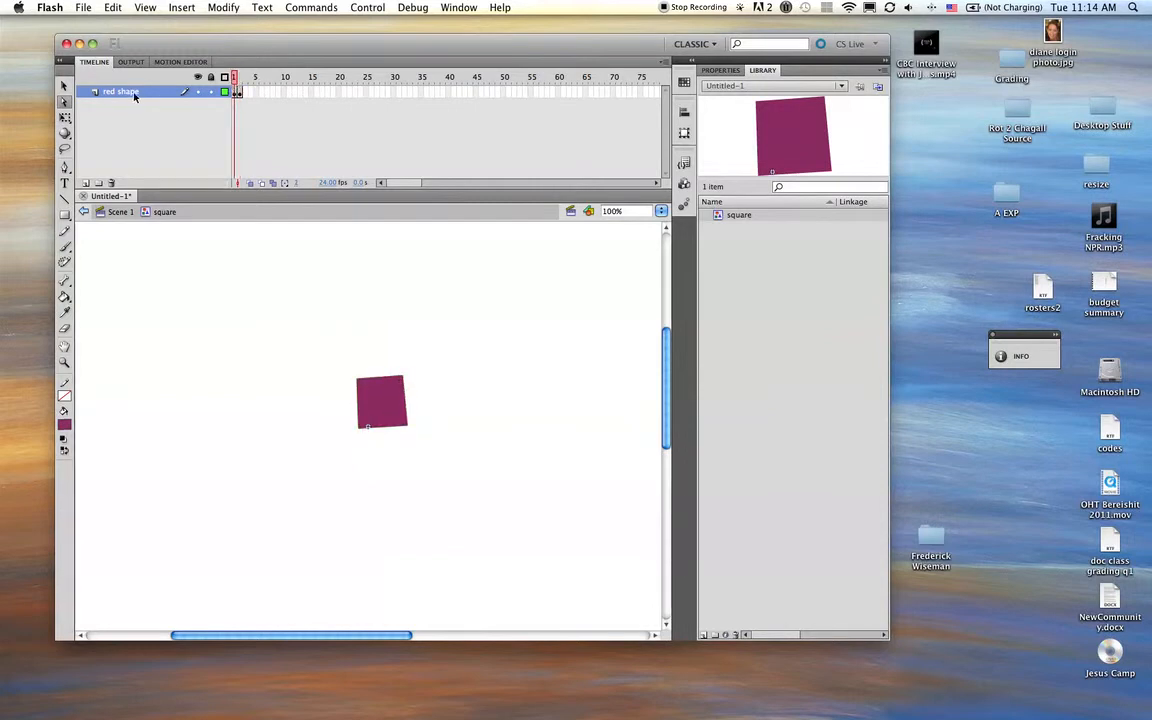
key("Return")
left_click(236, 88)
key("Return")
left_click(236, 88)
key("Return")
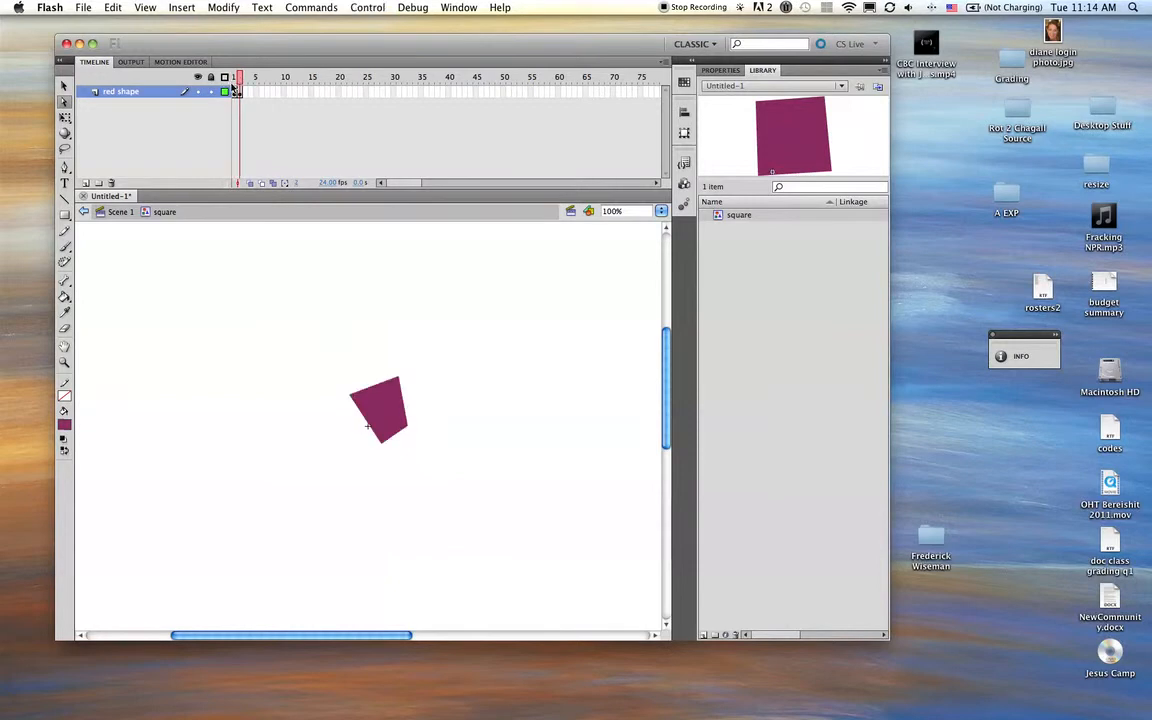
Return to Scene 1, move the square instance down, extend Layer 1 to frame 43, and play the timeline
left_click(120, 212)
left_click_drag(298, 303, 299, 420)
left_click(465, 92)
key("F5")
left_click_drag(237, 78, 180, 80)
key("Return")
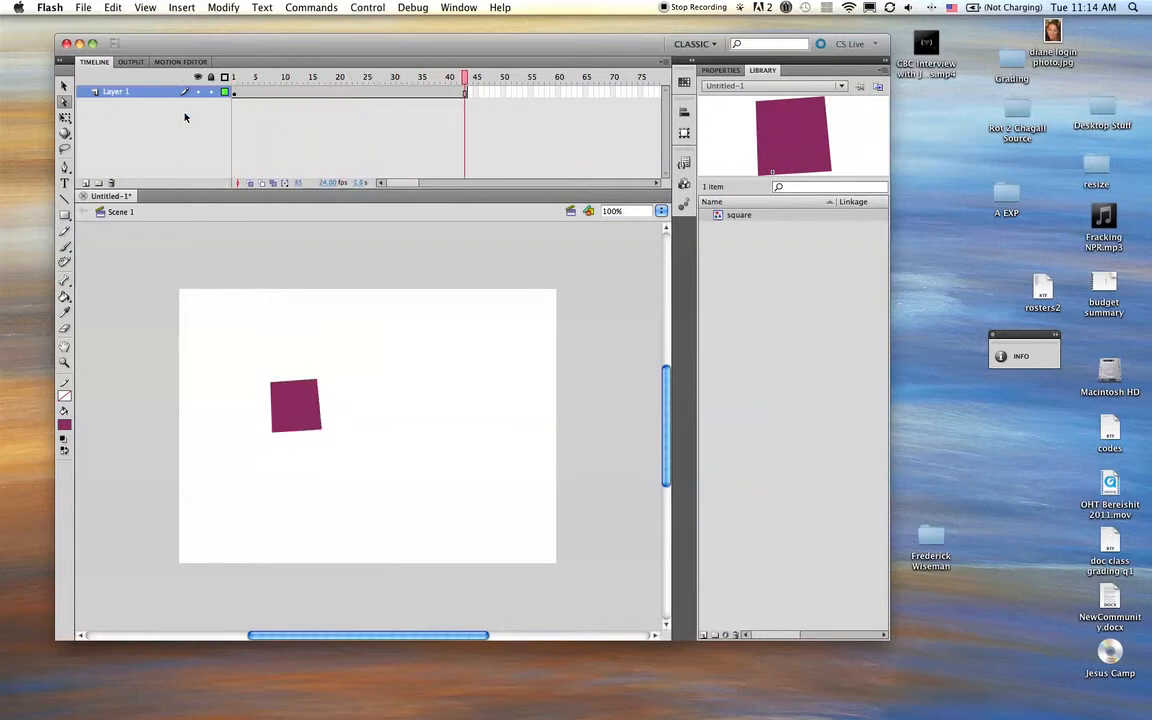
Set the square instance's looping option to Play Once and play the timeline from frame 1
left_click(237, 95)
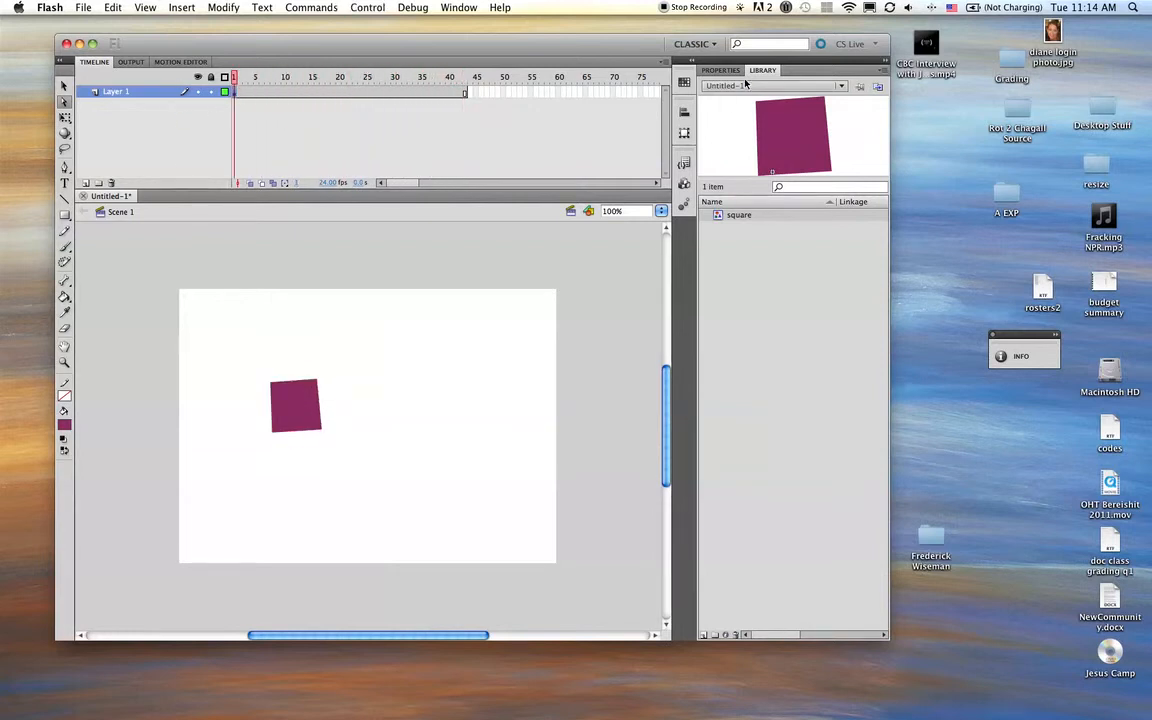
left_click(723, 72)
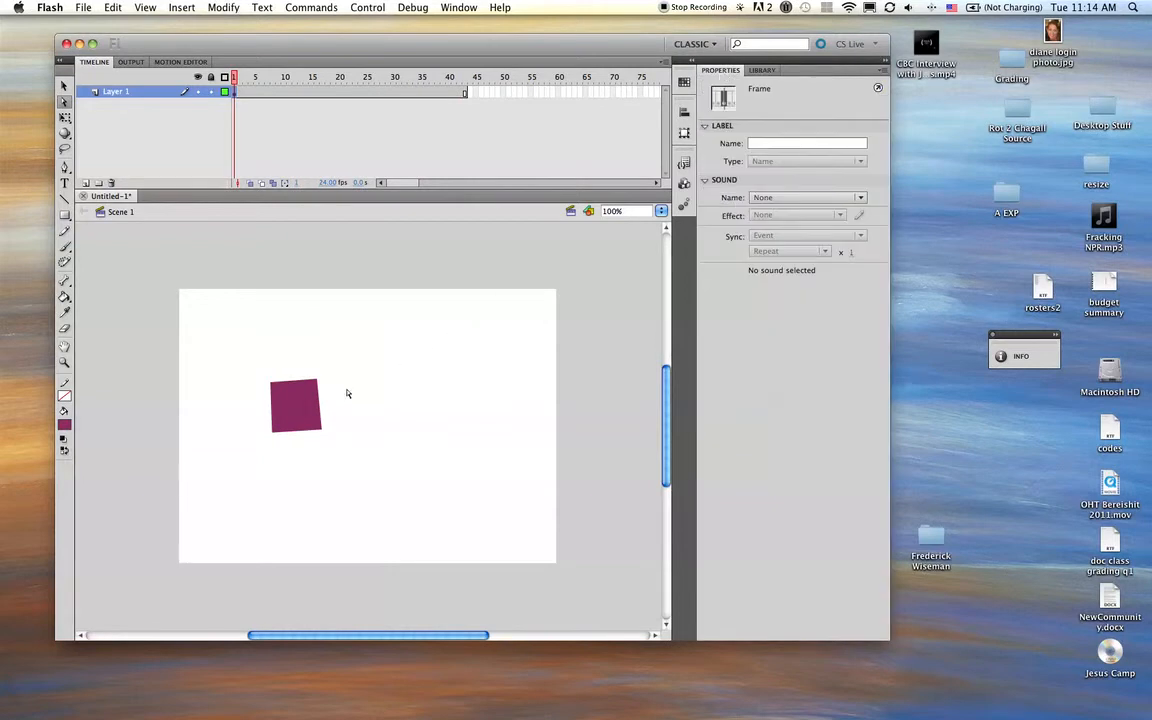
left_click(312, 408)
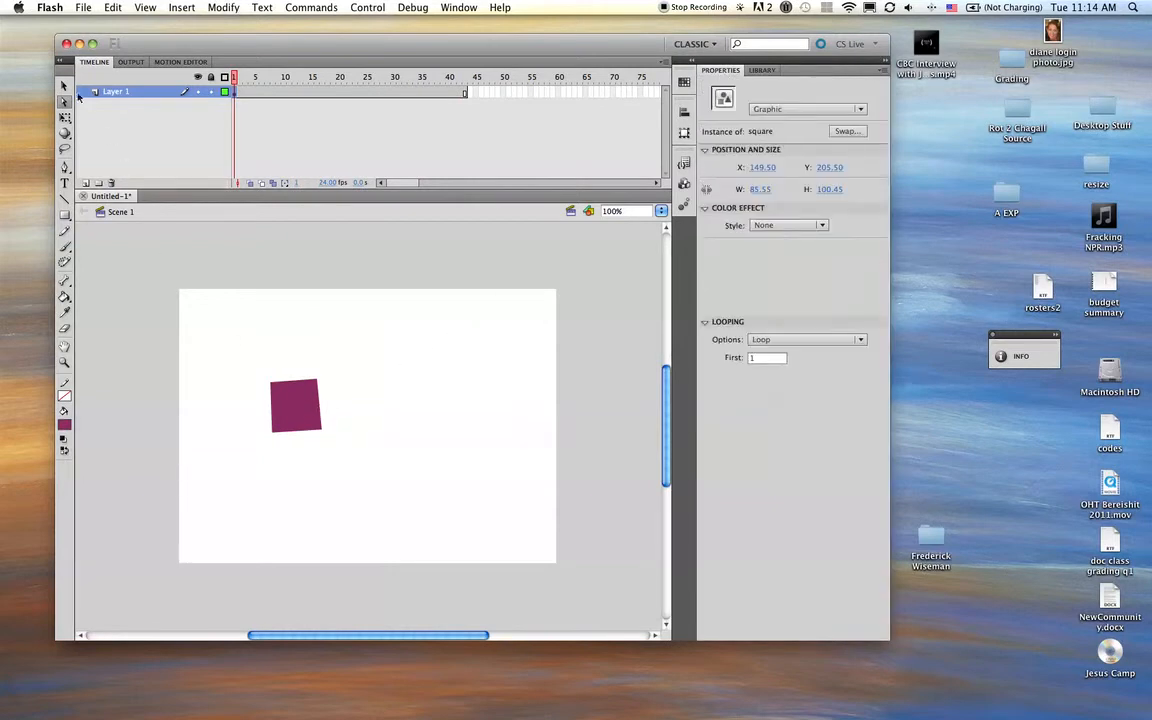
left_click(65, 86)
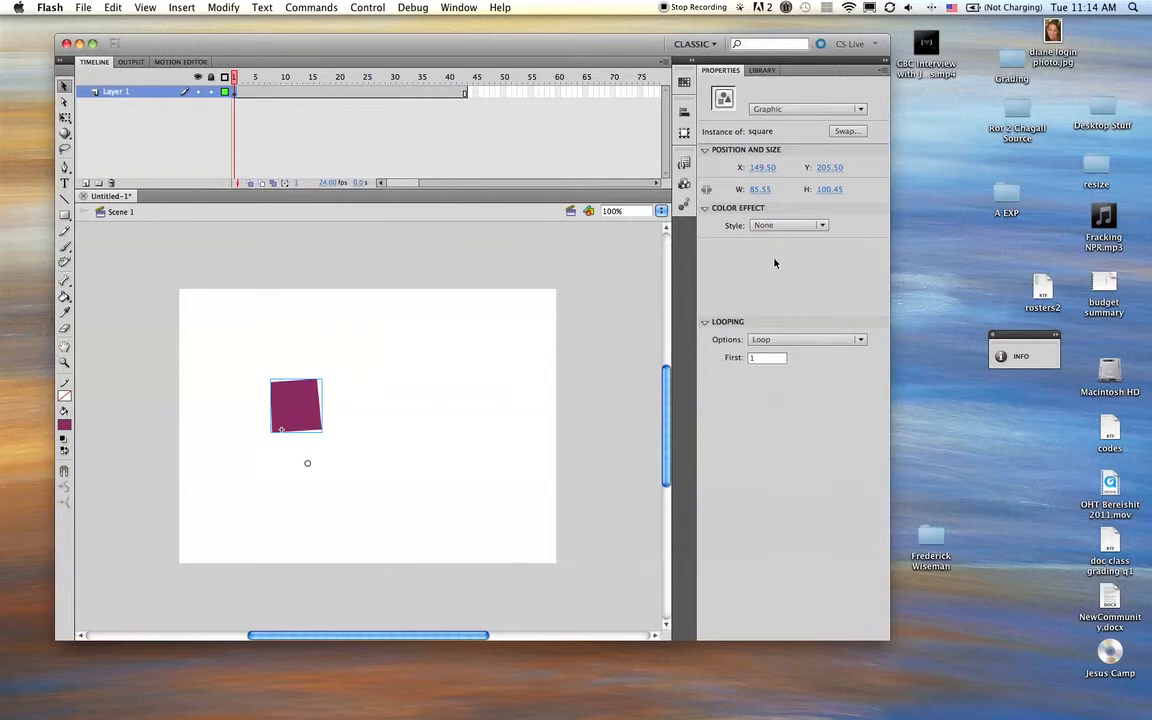
left_click(760, 340)
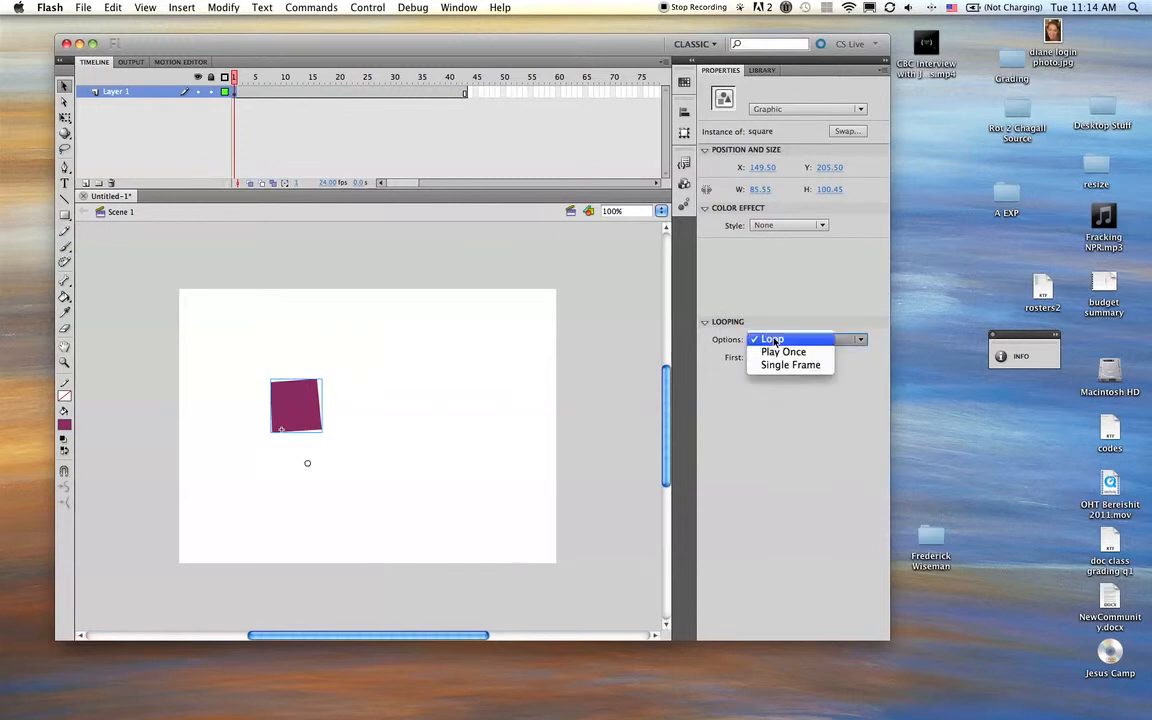
left_click(626, 259)
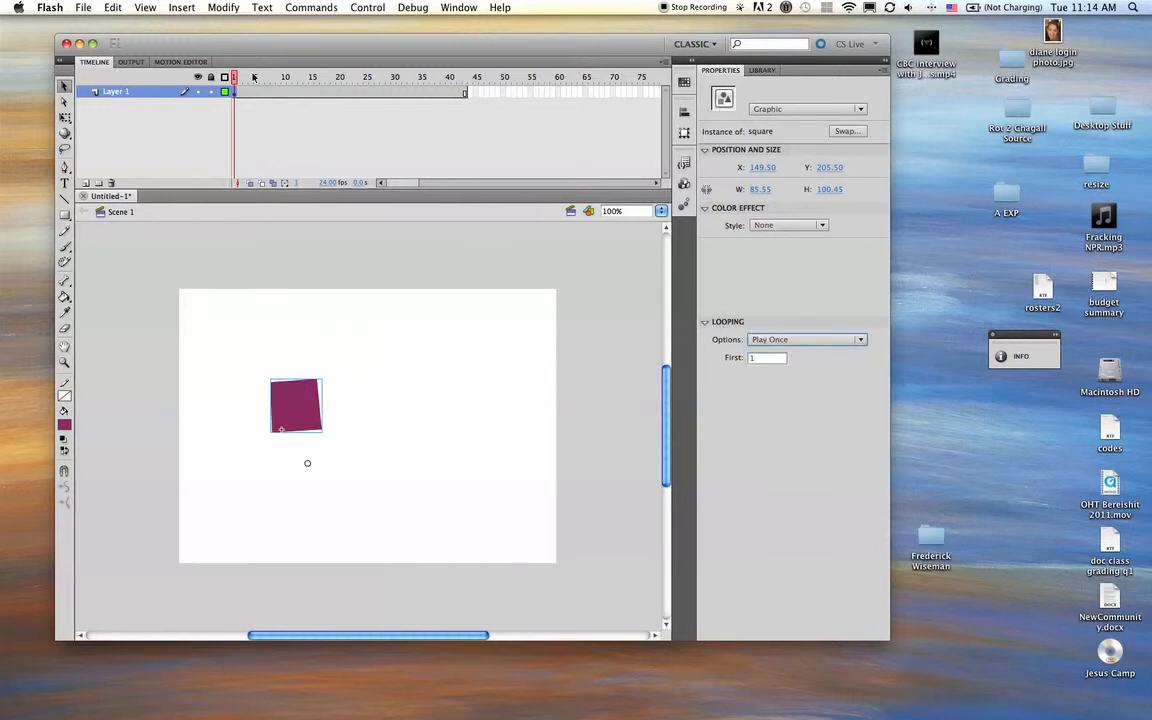
key("Return")
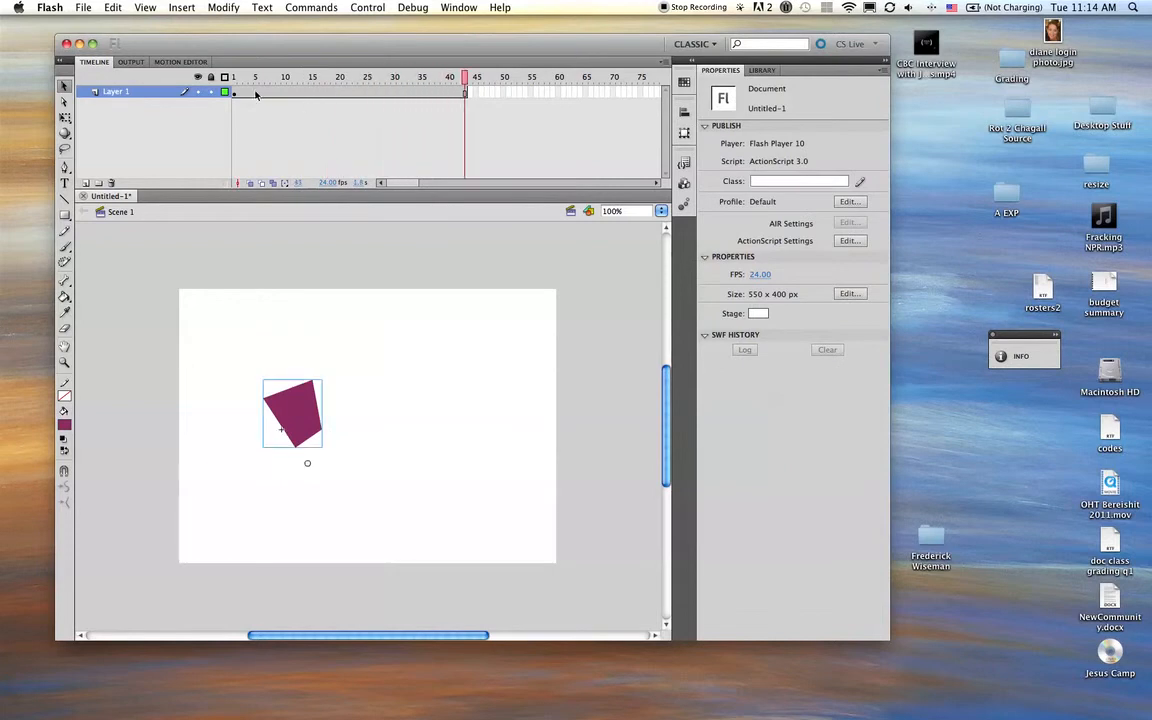
Set the square instance's looping option to Loop and play the timeline twice from frame 1
left_click(800, 339)
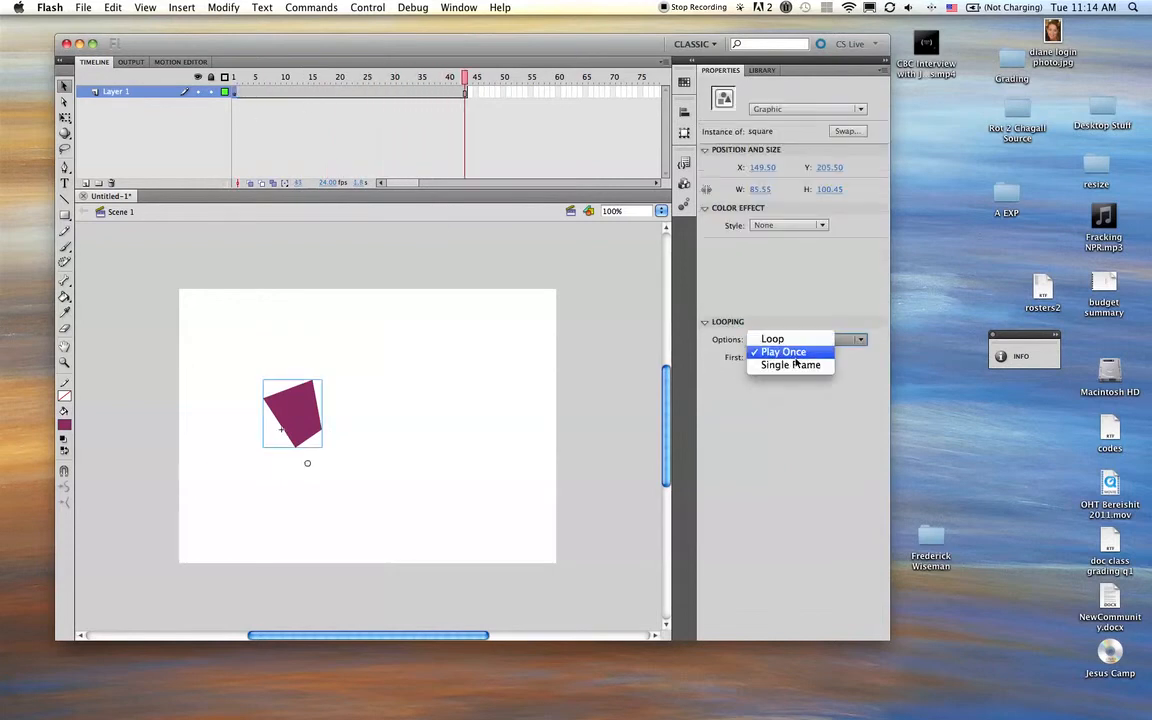
left_click(797, 340)
left_click_drag(255, 77, 236, 83)
key("Return")
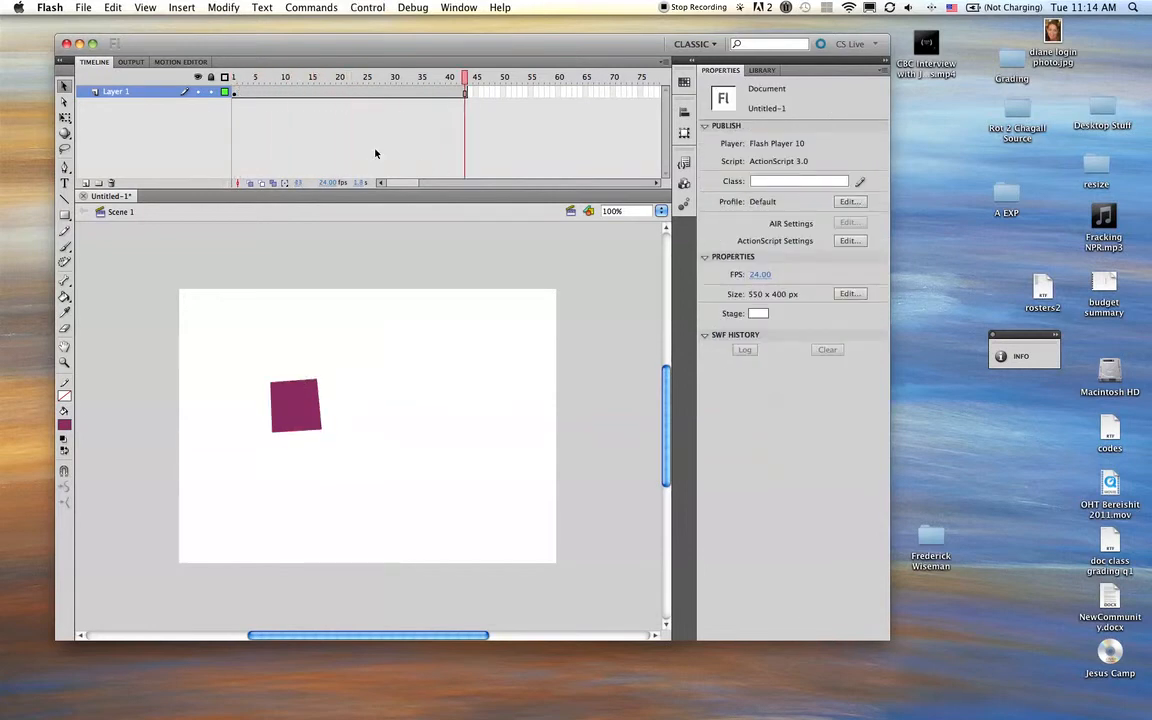
left_click_drag(239, 78, 226, 79)
key("Return")
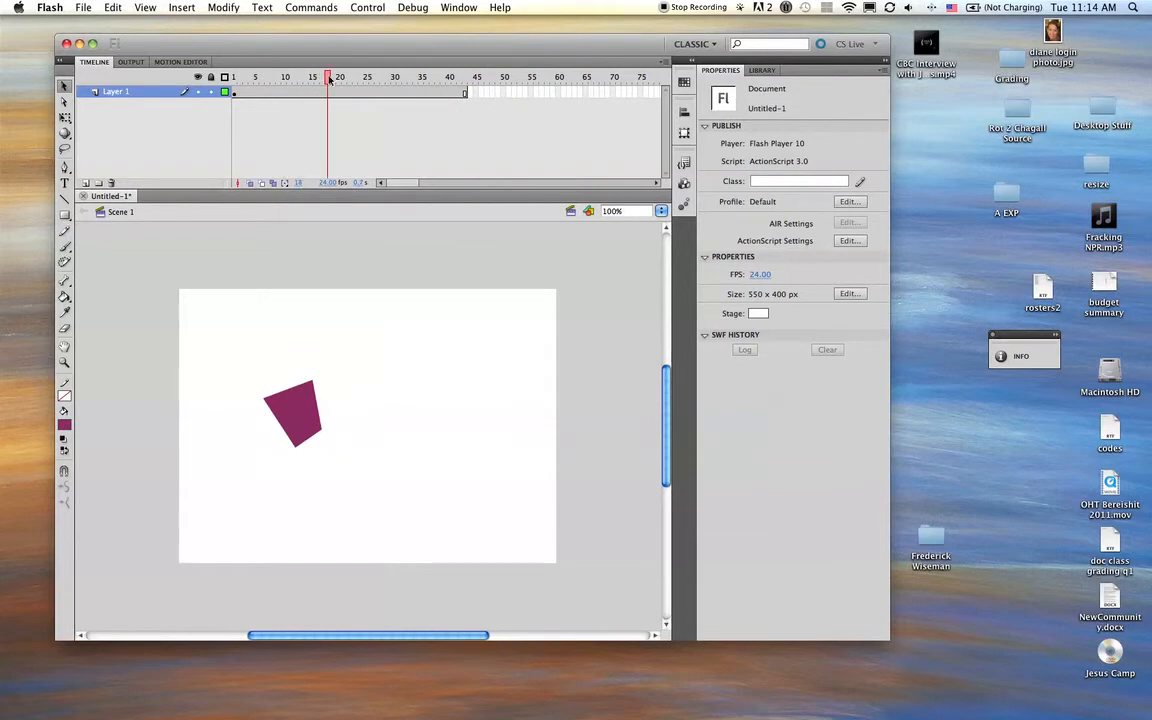
Edit the symbol in place, add a layer above red shape, and pencil short dark green curves beside the square's upper corners
double_click(294, 401)
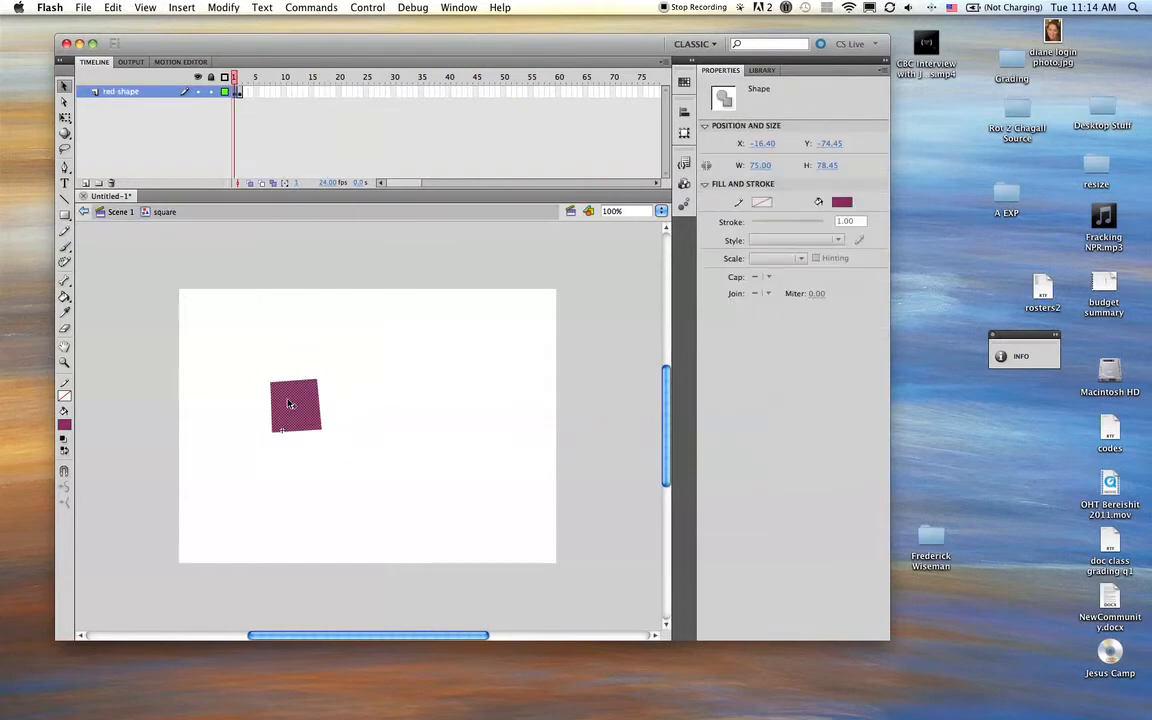
left_click(86, 184)
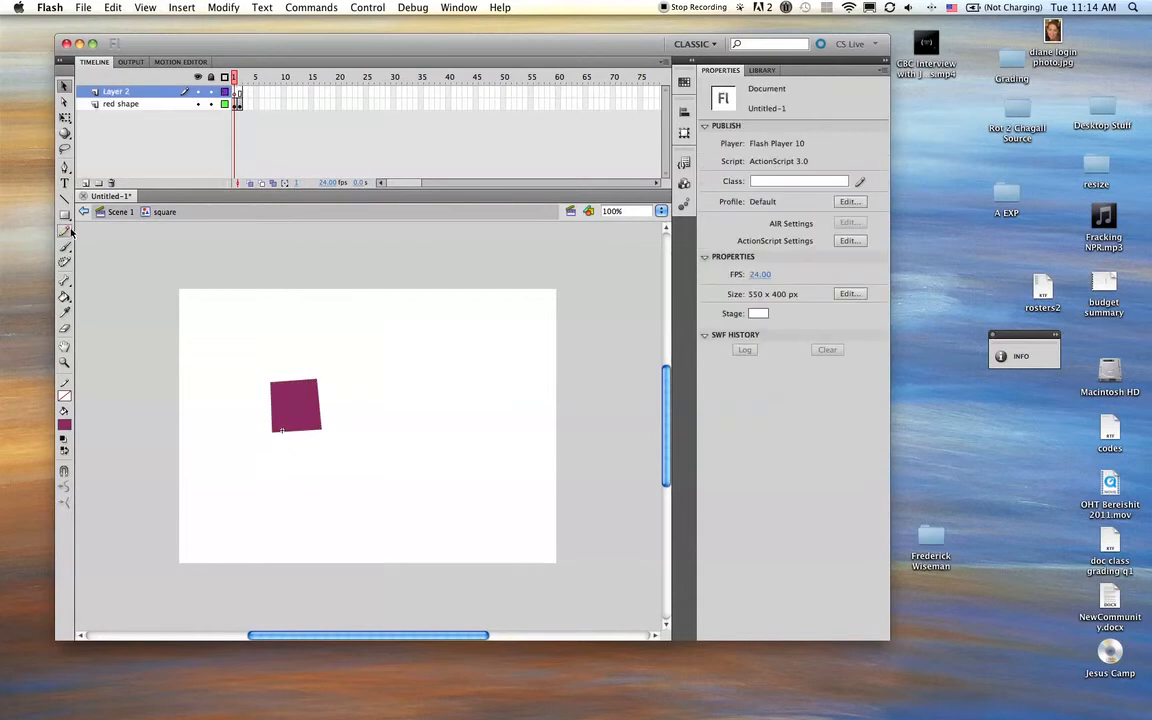
left_click(64, 230)
left_click_drag(249, 374, 262, 380)
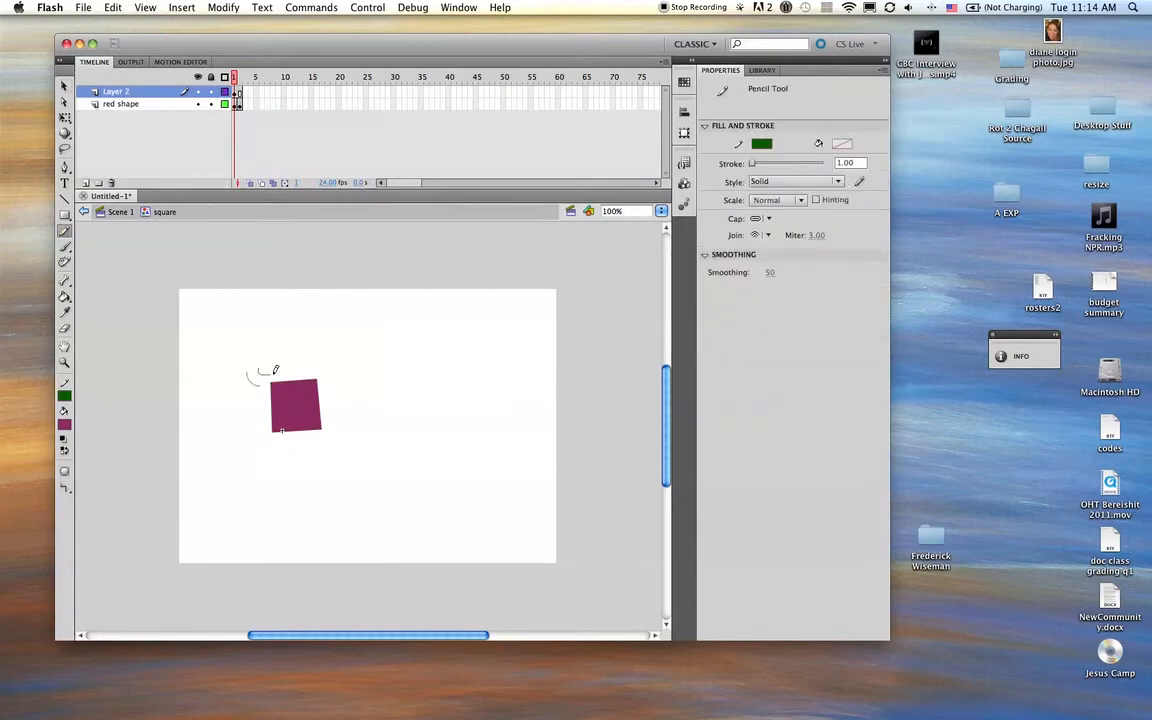
left_click_drag(347, 371, 334, 381)
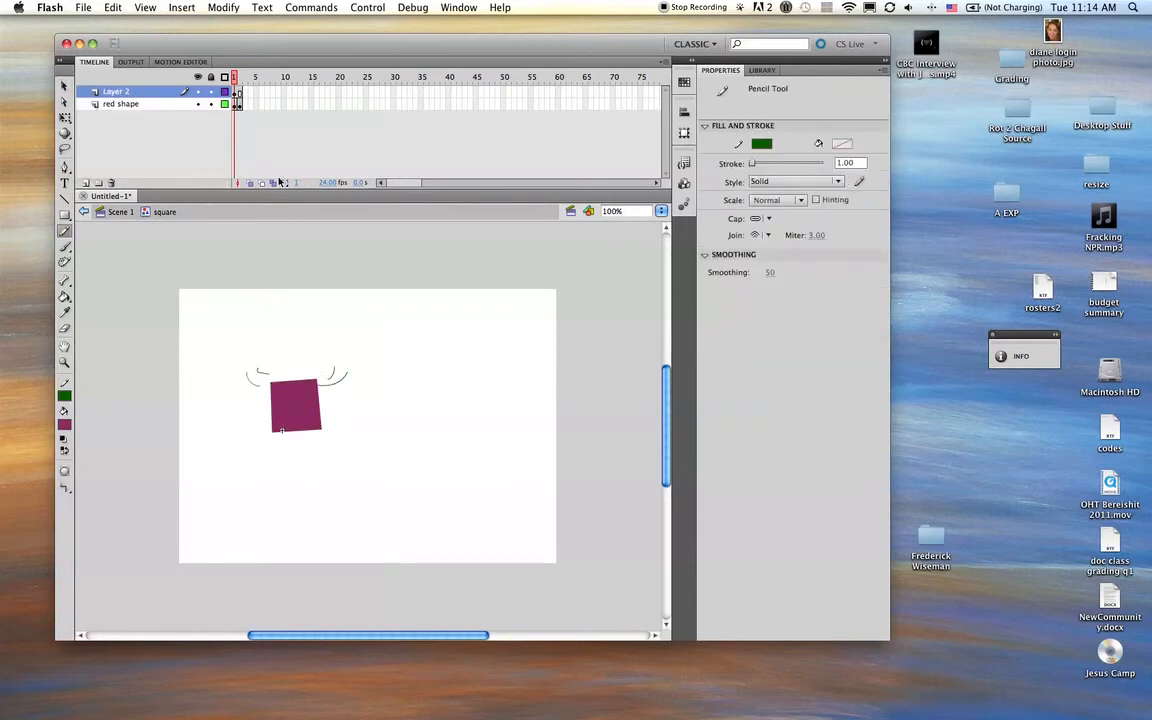
Add a keyframe at frame 2 of Layer 2, clear its strokes, and pencil different lines across the top of the shape
left_click(239, 104)
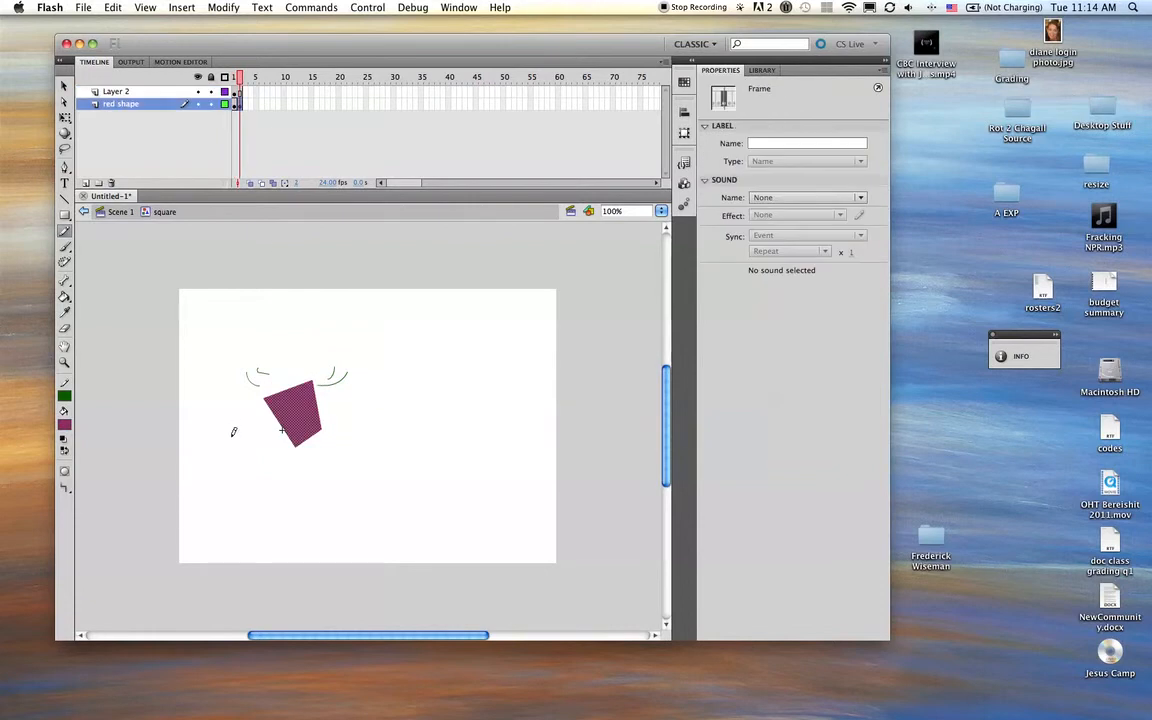
left_click(240, 91)
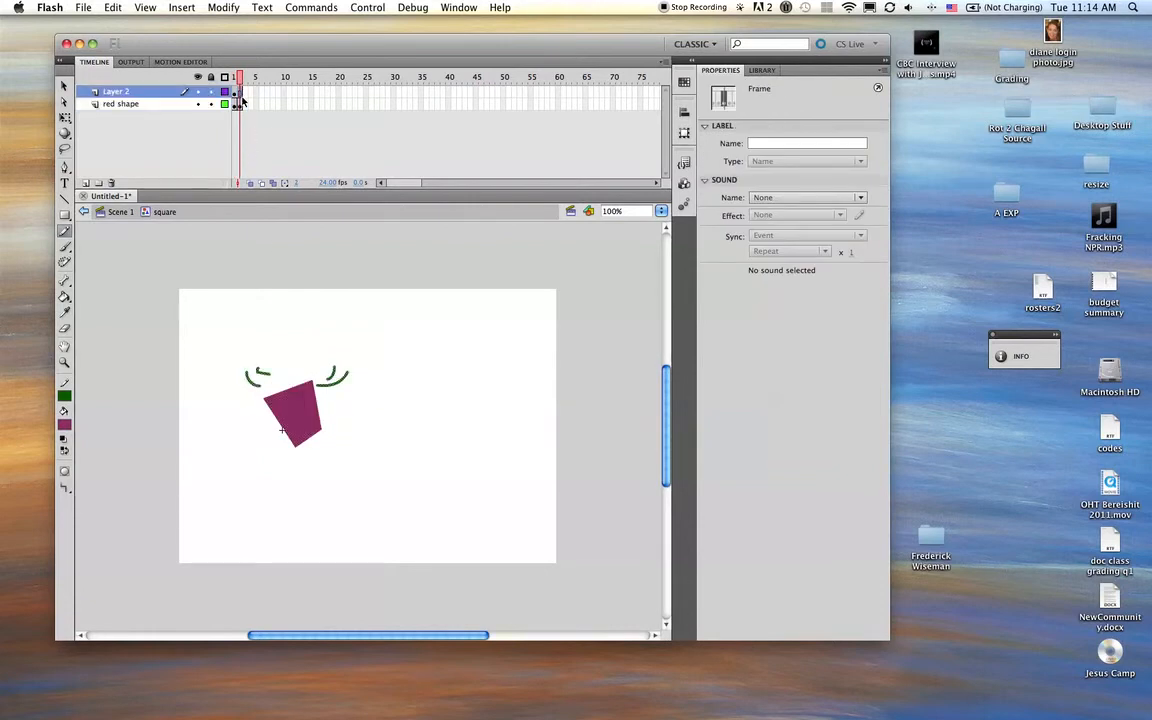
key("Delete")
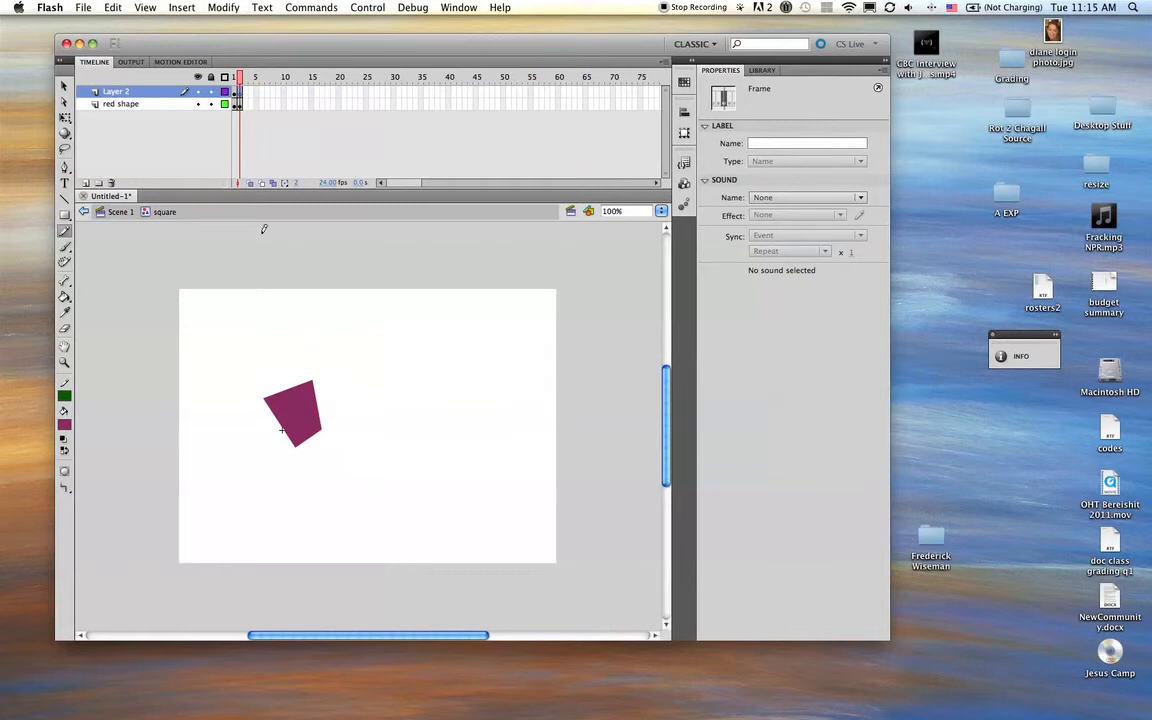
mouse_move(268, 381)
left_mouse_down()
mouse_move(312, 392)
mouse_move(305, 406)
mouse_move(333, 387)
left_mouse_up()
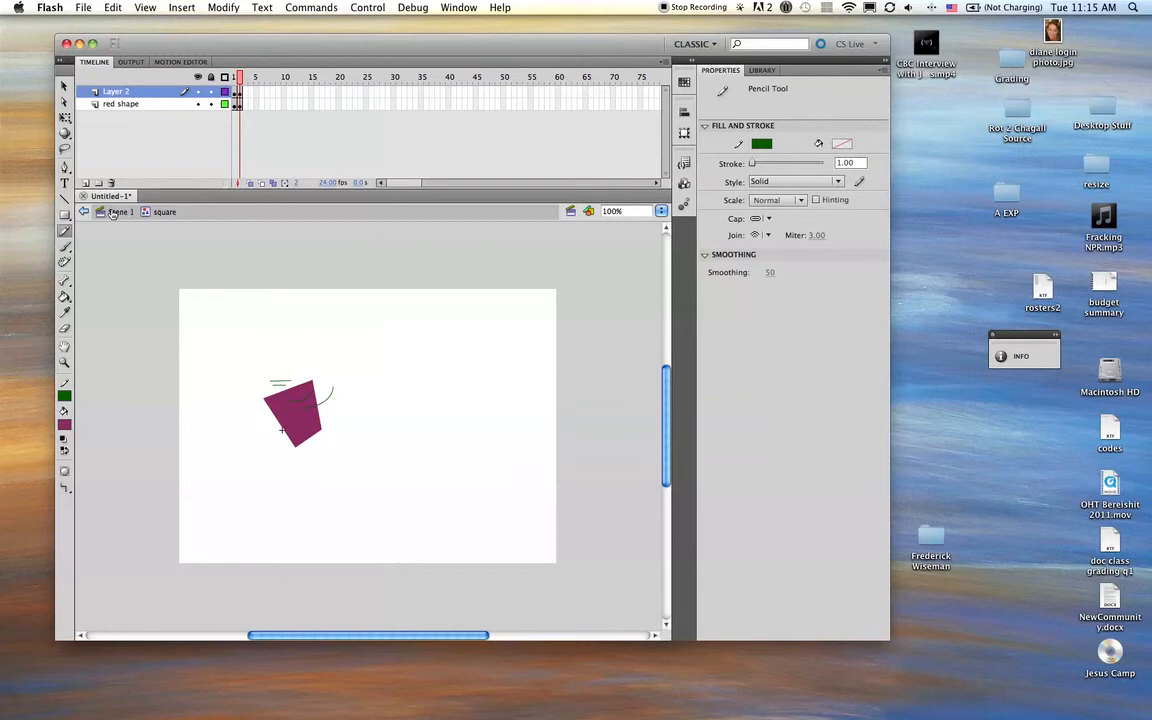
Return to Scene 1 and play the main timeline repeatedly to check the symbol's looping animation
left_click(119, 211)
left_click(231, 80)
key("Return")
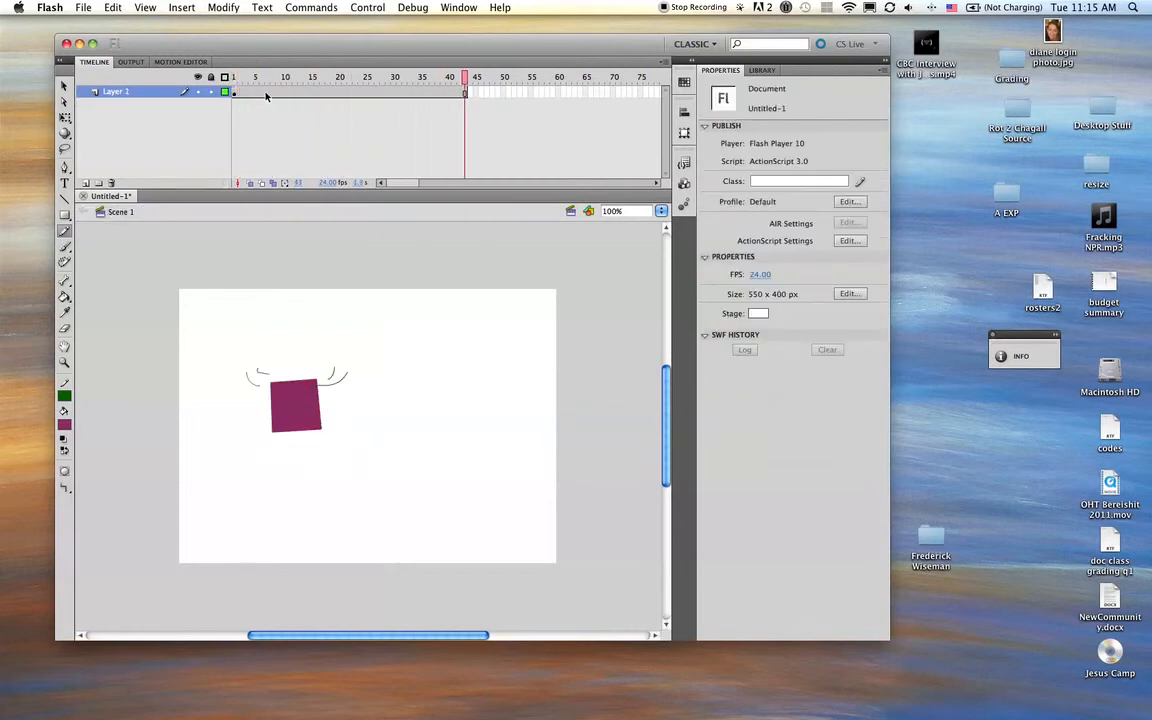
left_click(268, 96)
key("Return")
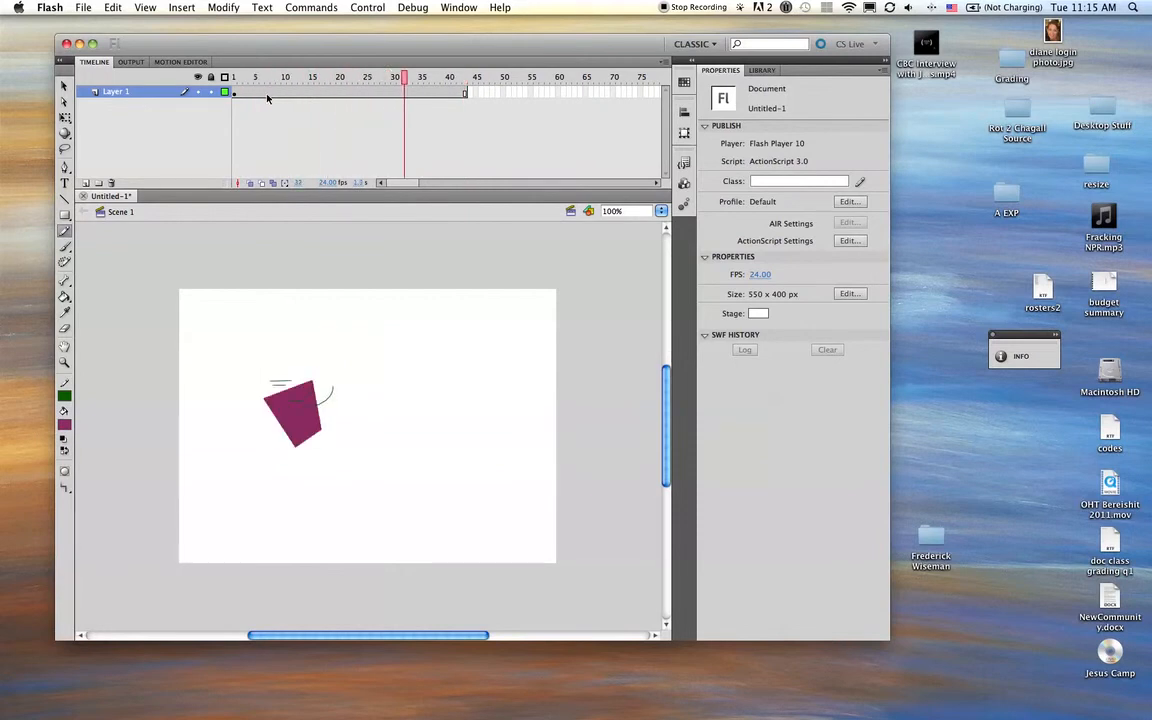
key("Return")
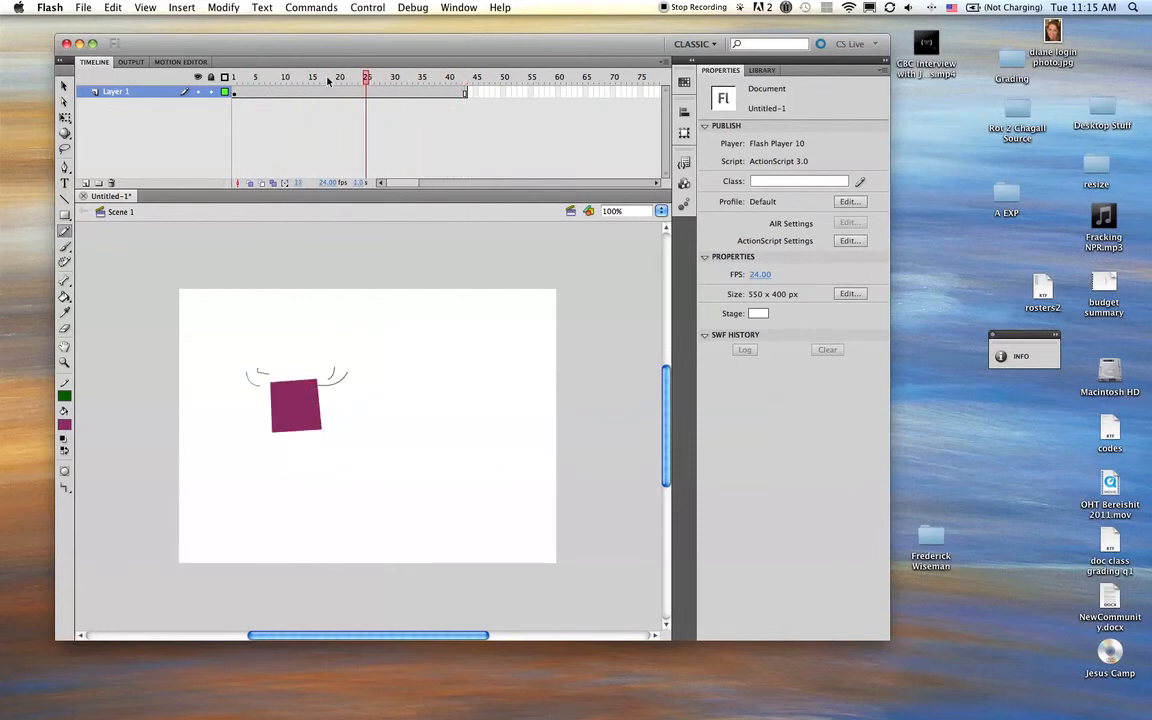
Play the main timeline once more and scrub its opening frames up to frame 5
key("Return")
mouse_move(233, 78)
left_mouse_down()
mouse_move(300, 78)
mouse_move(256, 78)
left_mouse_up()
Open the square symbol from the library and replace Layer 2 and red shape with one new empty layer
left_click(762, 70)
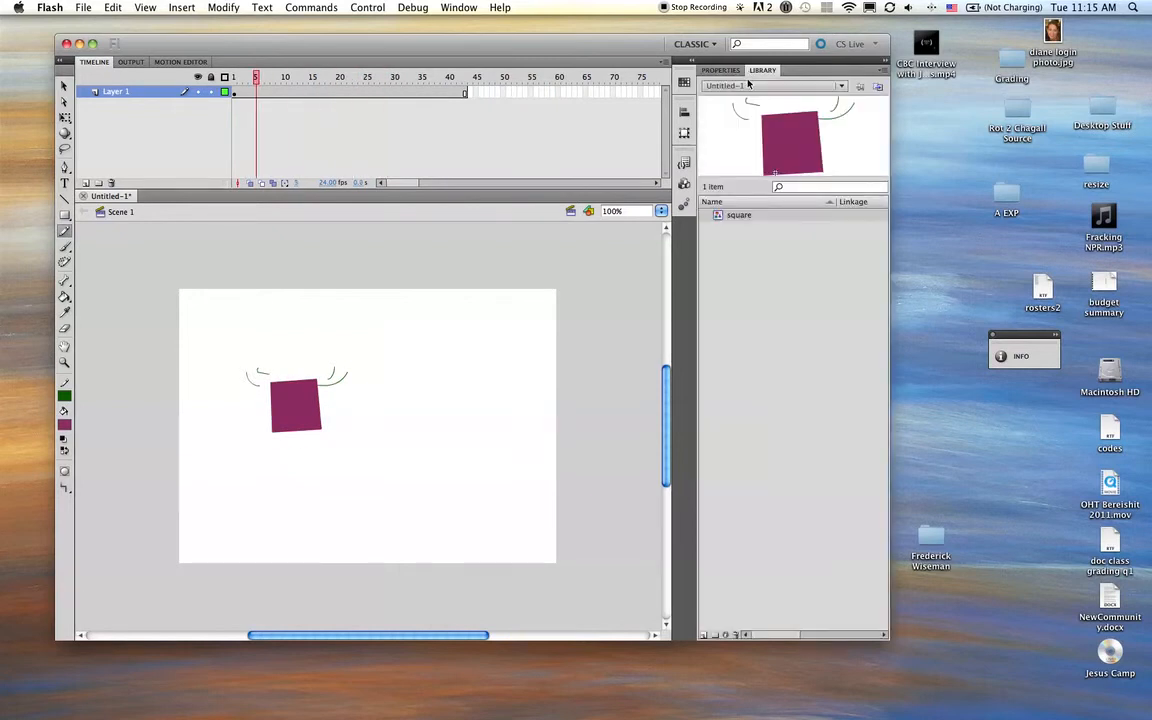
double_click(717, 215)
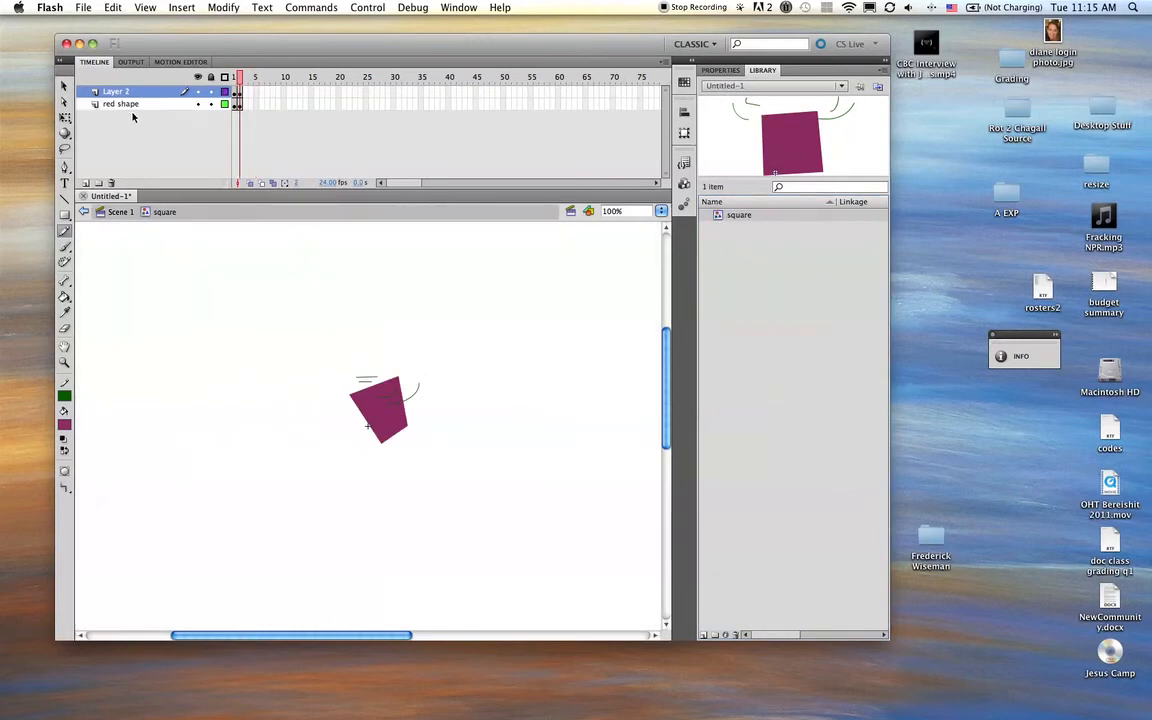
left_click(111, 183)
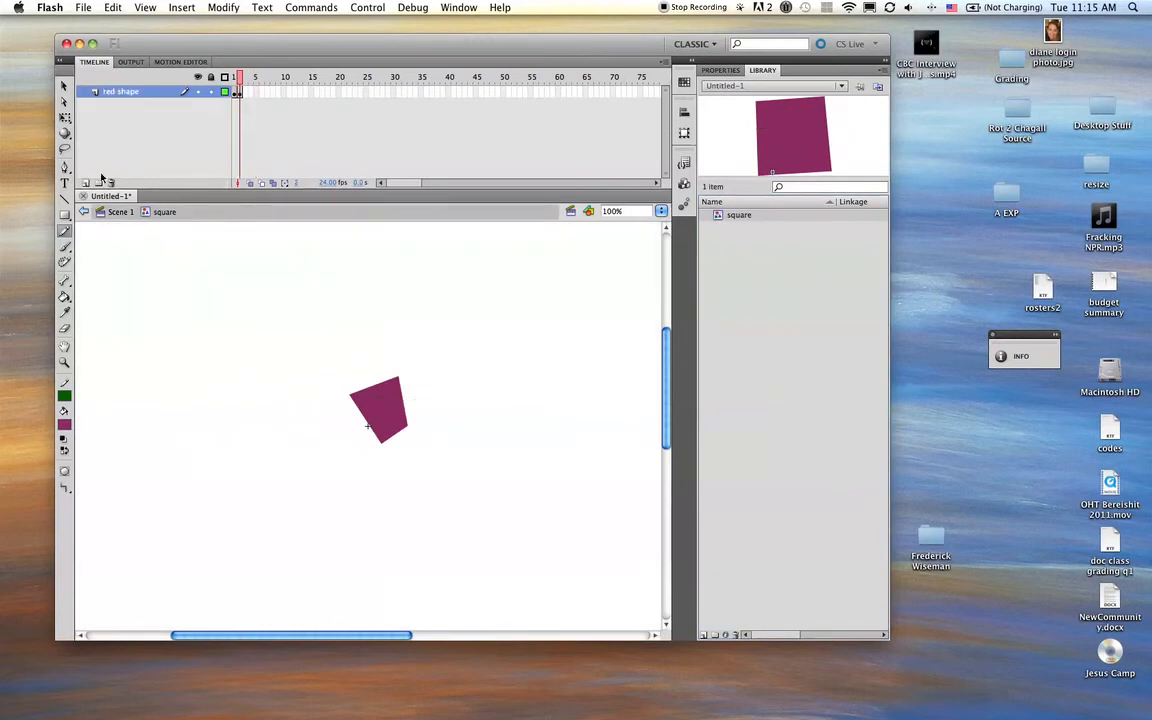
left_click(85, 183)
left_click(117, 104)
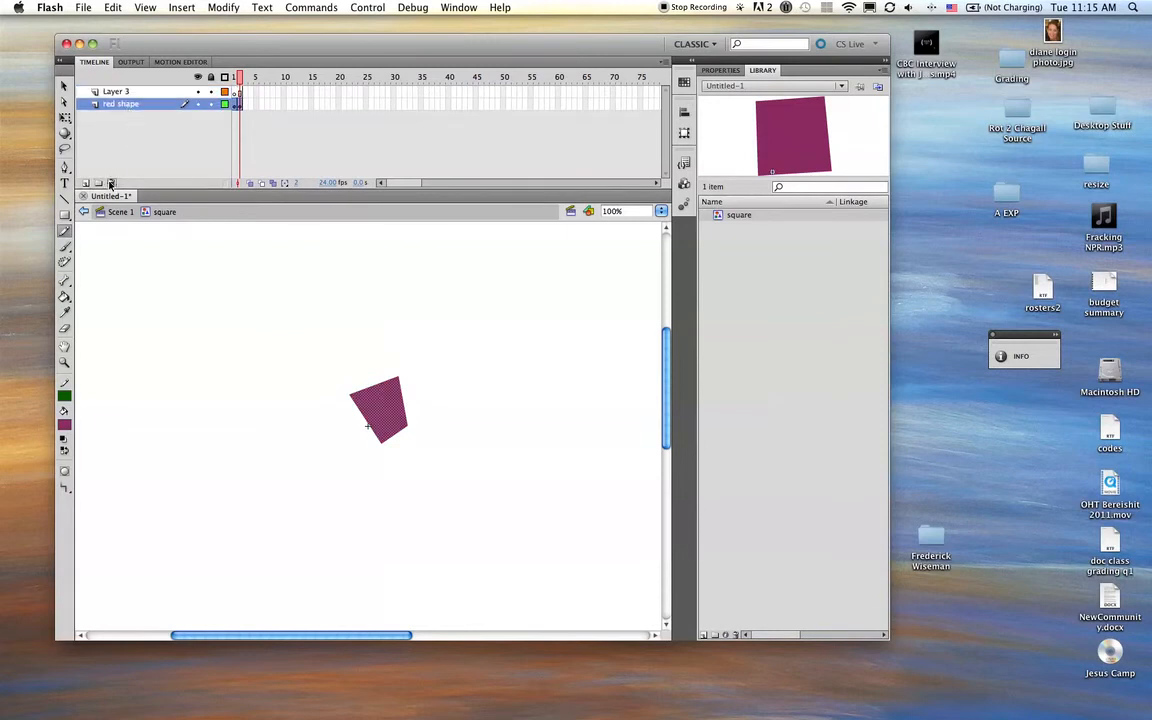
left_click(110, 183)
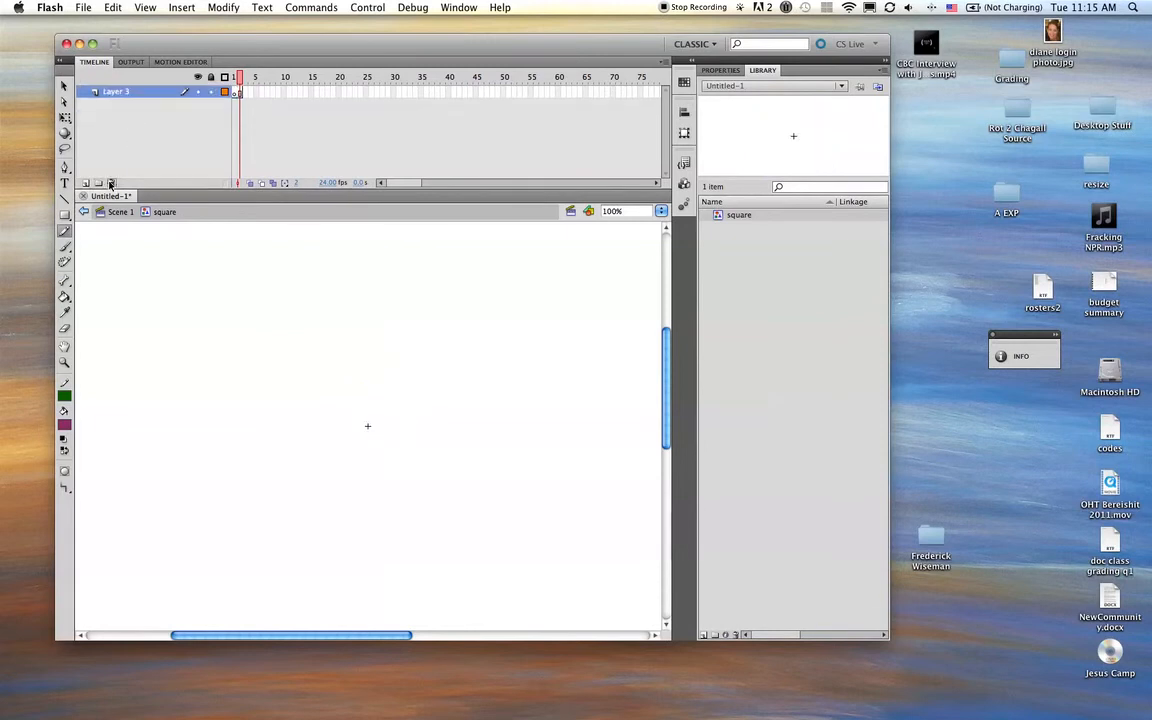
Pencil scattered short, steep rain strokes in dark green on frame 1 of Layer 3
left_click(233, 91)
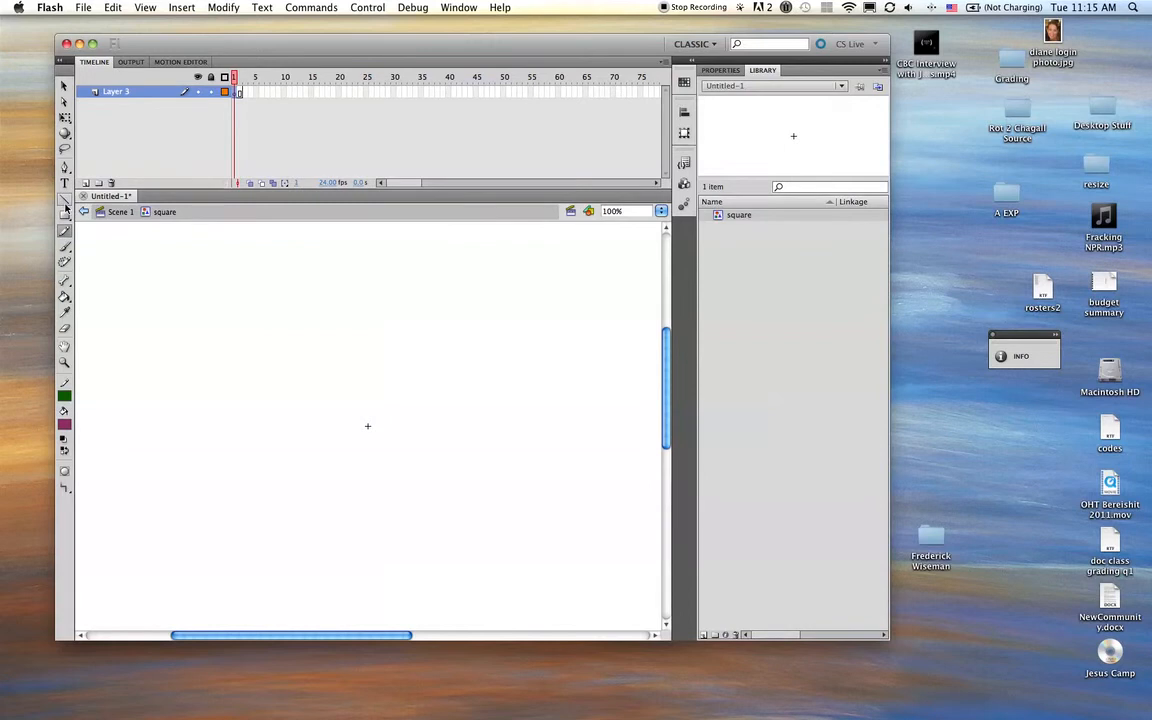
mouse_move(254, 272)
left_mouse_down()
mouse_move(247, 300)
mouse_move(333, 397)
mouse_move(353, 455)
left_mouse_up()
left_click_drag(493, 333, 488, 351)
left_click_drag(437, 388, 434, 397)
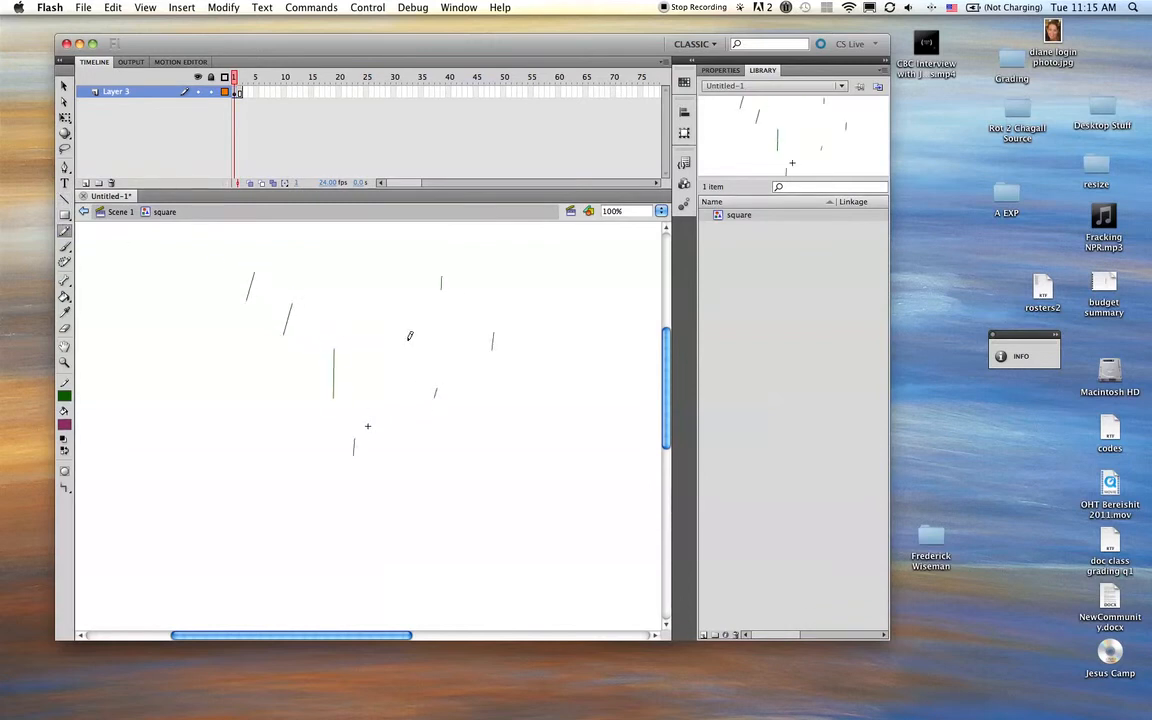
Insert a blank keyframe at frame 2 of the symbol and pencil a new scatter of rain strokes
key("F7")
left_click_drag(316, 283, 311, 320)
mouse_move(290, 380)
left_mouse_down()
mouse_move(284, 405)
mouse_move(324, 425)
left_mouse_up()
left_click_drag(320, 463, 318, 476)
mouse_move(342, 373)
left_mouse_down()
mouse_move(336, 398)
mouse_move(375, 436)
left_mouse_up()
left_click_drag(455, 257, 447, 279)
Add a blank keyframe at frame 3 and pencil differently placed rain strokes on it
key("F7")
left_click_drag(320, 335, 312, 358)
mouse_move(302, 392)
left_mouse_down()
mouse_move(296, 426)
mouse_move(342, 430)
left_mouse_up()
left_click_drag(390, 402, 380, 428)
left_click(420, 316)
left_click_drag(459, 402, 446, 473)
Add a blank keyframe at frame 4 and scatter another set of short pencilled rain strokes across it
key("F7")
left_click_drag(355, 308, 354, 321)
left_click_drag(338, 353, 332, 377)
mouse_move(457, 306)
left_mouse_down()
mouse_move(454, 320)
mouse_move(404, 310)
left_mouse_up()
left_click_drag(369, 400, 364, 424)
left_click_drag(426, 396, 426, 410)
left_click_drag(484, 399, 477, 420)
left_click_drag(430, 460, 429, 470)
Add a blank keyframe at frame 5 and pencil a last arrangement of slanted rain strokes
key("F7")
left_click_drag(412, 301, 382, 371)
left_click_drag(311, 284, 306, 303)
left_click_drag(278, 358, 270, 376)
left_click_drag(340, 328, 338, 340)
left_click_drag(313, 398, 312, 412)
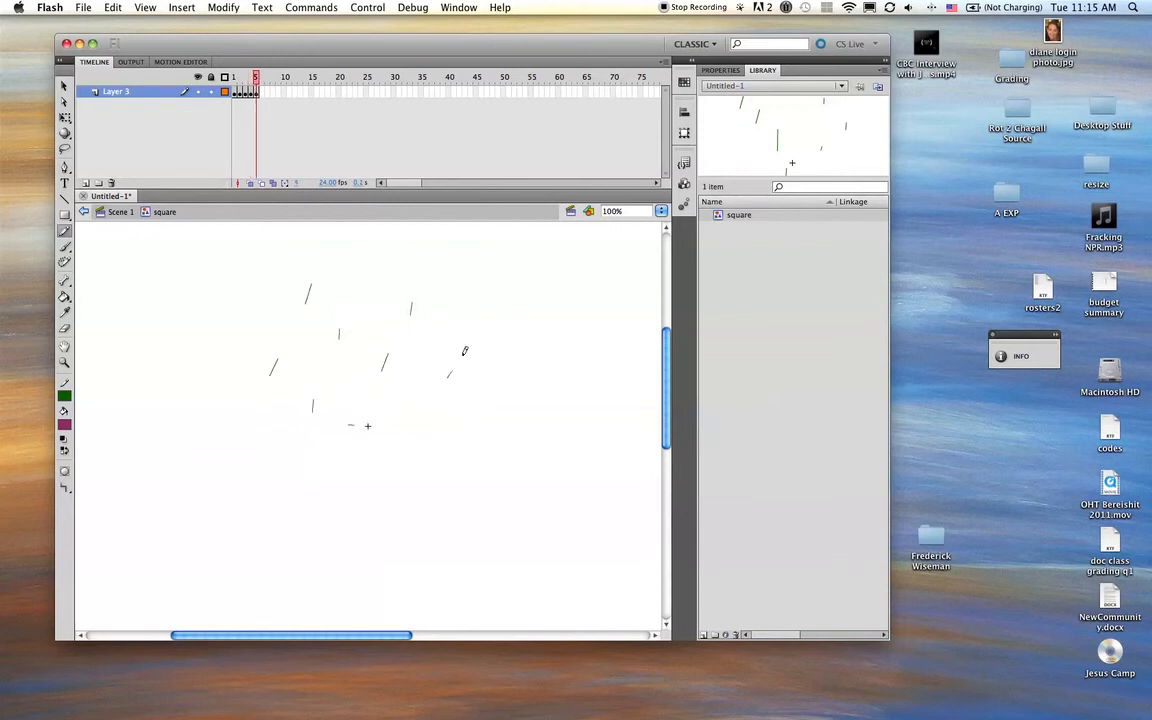
Return to Scene 1 and play the main timeline from frame 1 to check the looping rain
left_click(121, 211)
left_click(233, 77)
key("Return")
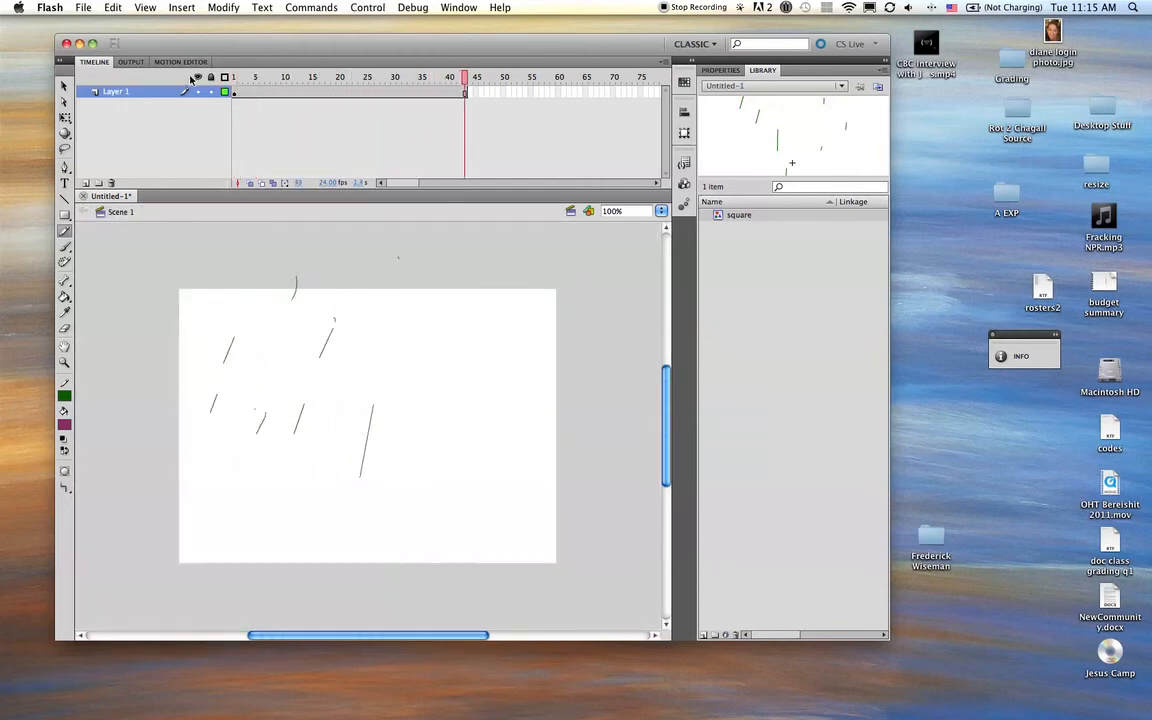
key("Return")
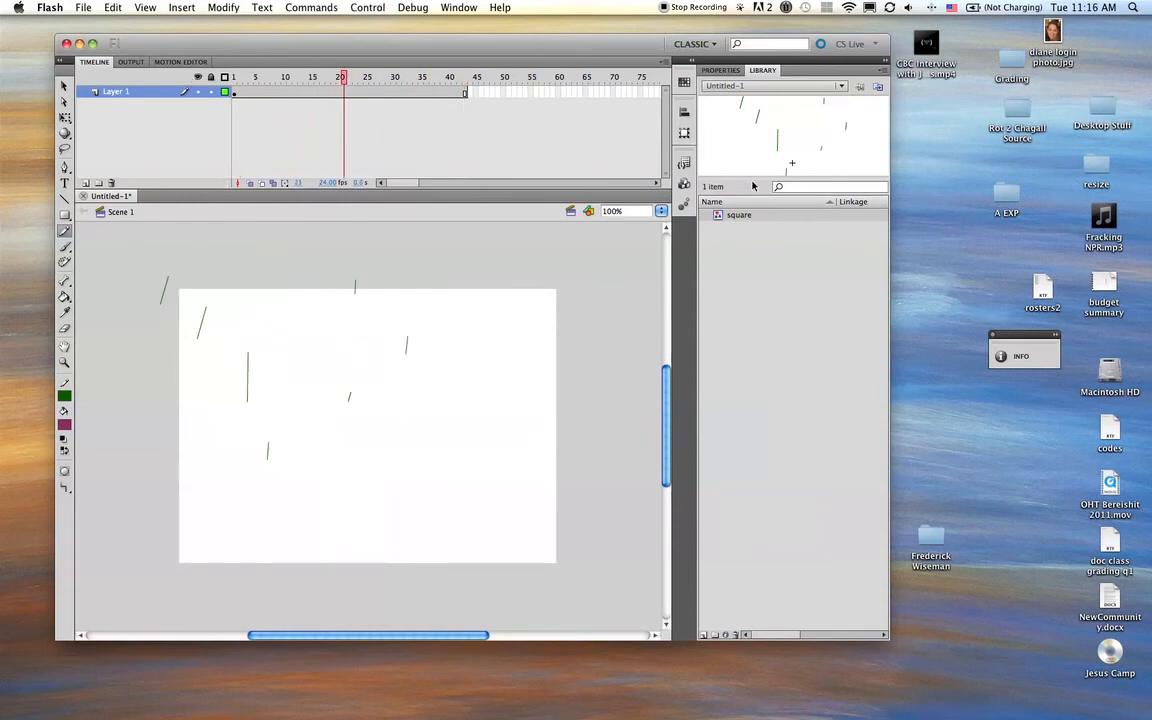
Place five more instances of the square symbol spread across the stage and play the timeline
left_click_drag(718, 217, 497, 497)
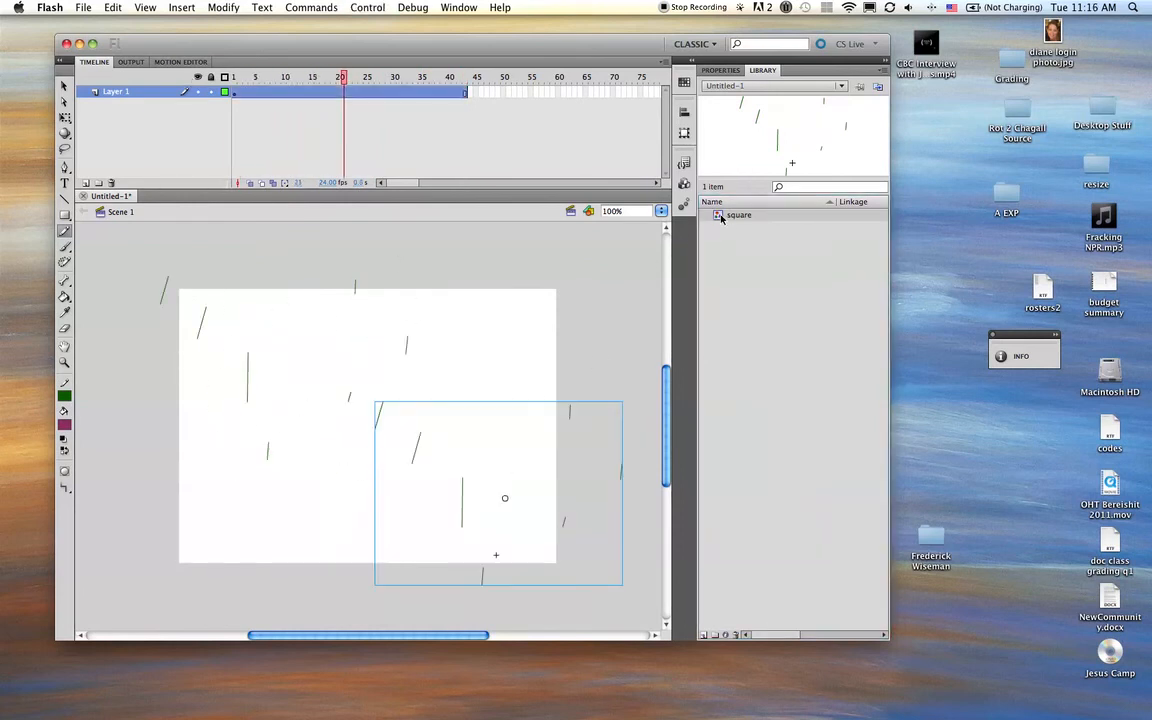
left_click_drag(621, 436, 595, 270)
left_click_drag(483, 318, 257, 500)
left_click_drag(360, 491, 436, 312)
left_click_drag(326, 328, 441, 434)
key("Return")
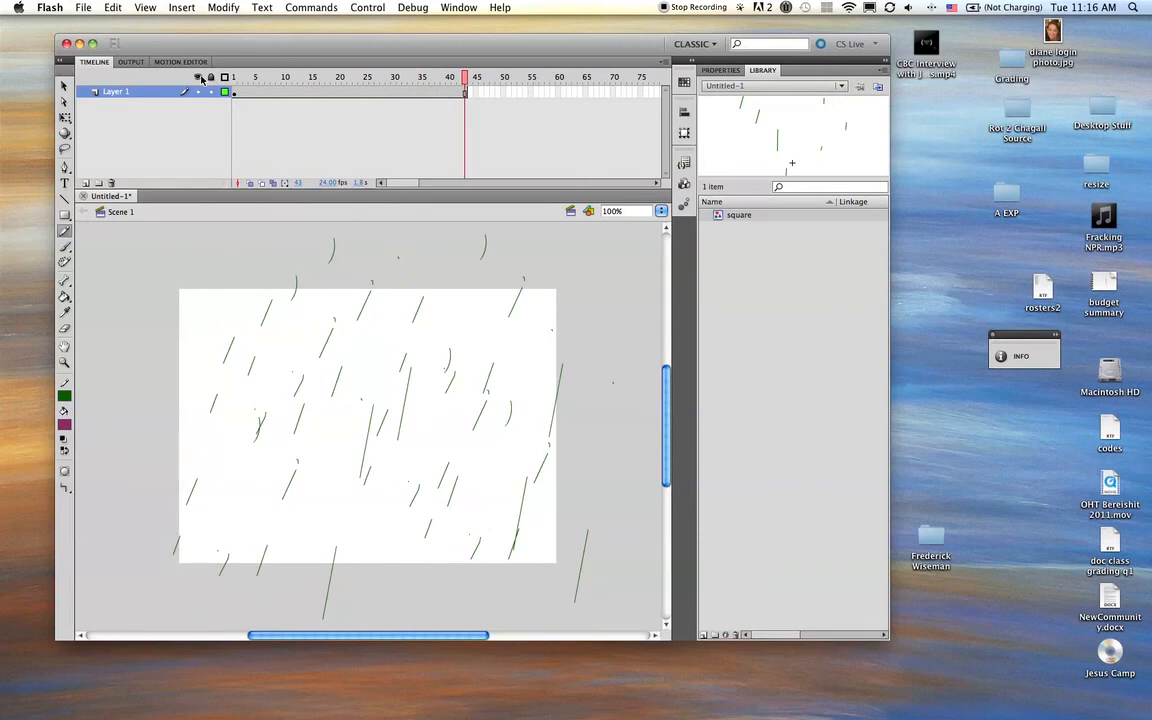
Rename Layer 1 to green rain and play the timeline again
left_click(115, 91)
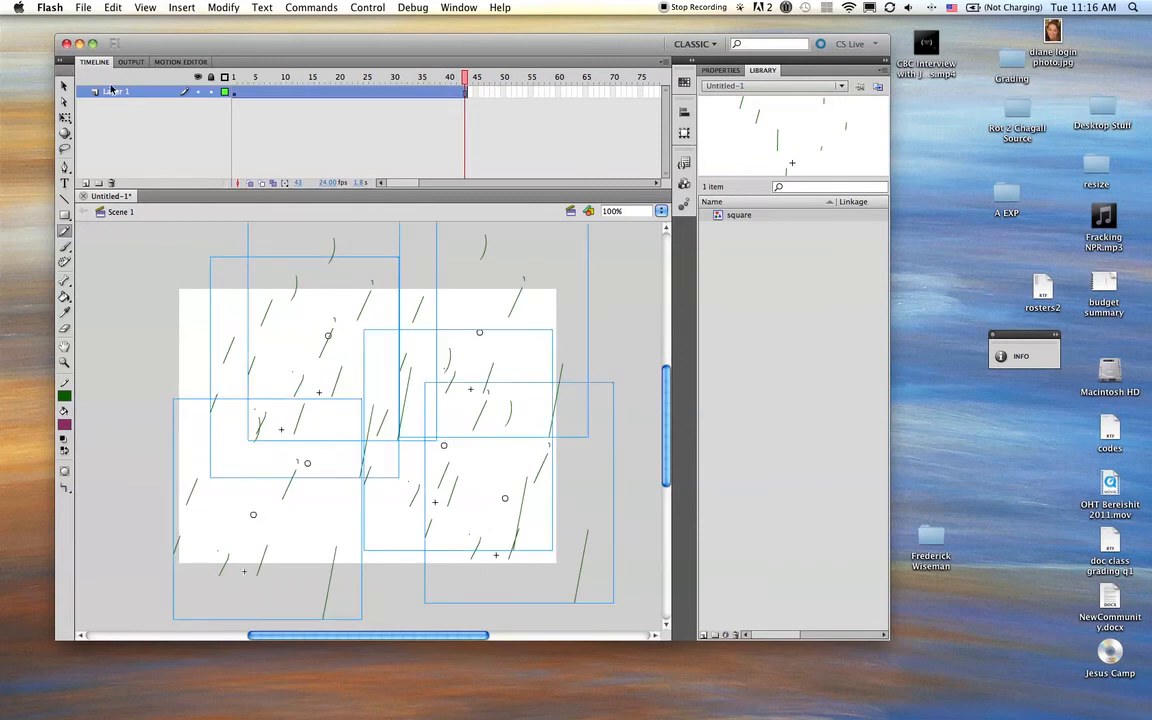
double_click(115, 91)
type("d")
type("reen rain")
left_click(164, 138)
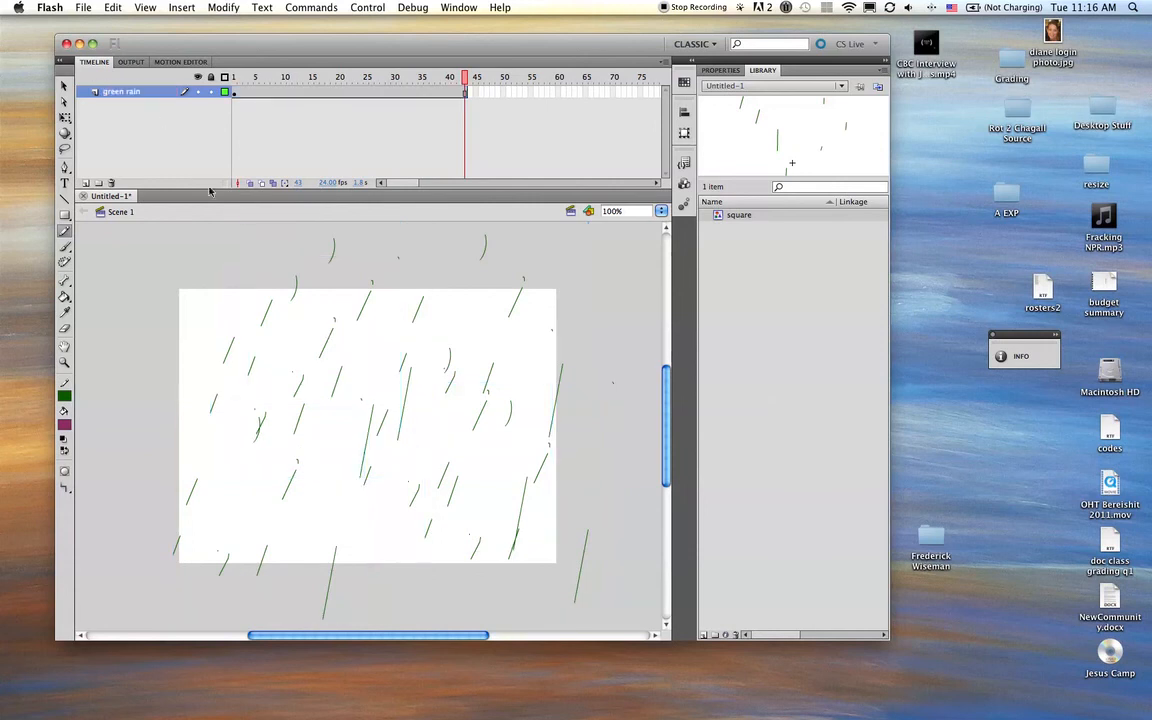
key("Return")
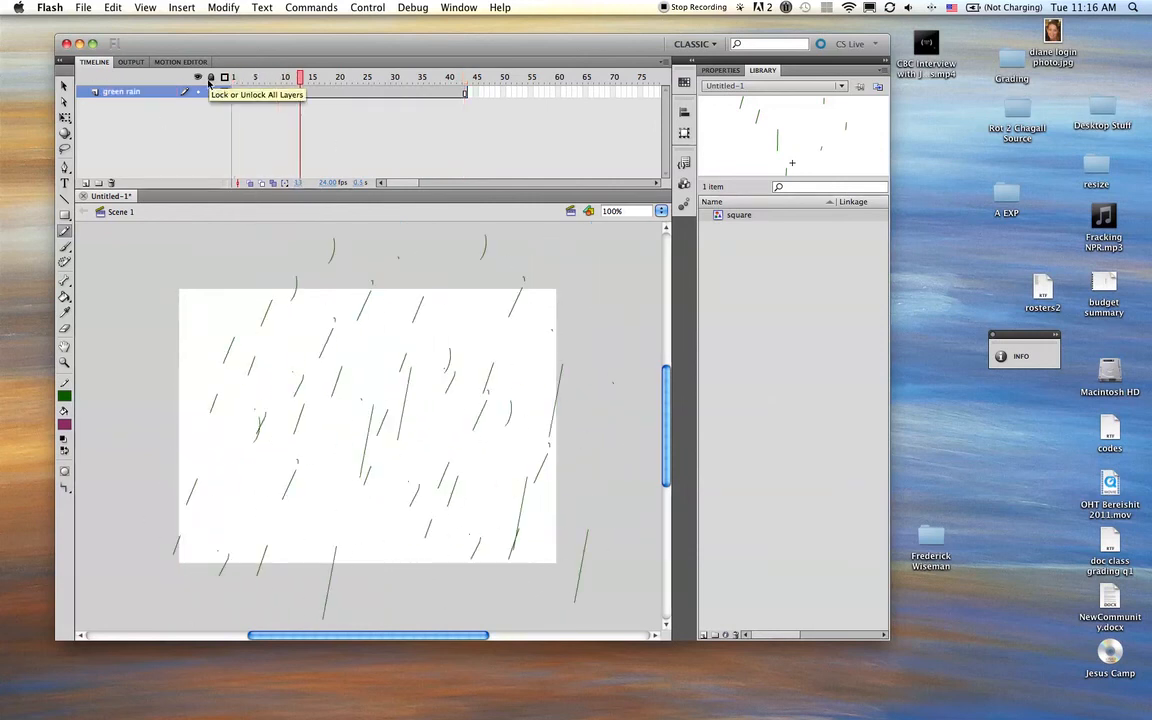
Select all rain instances on the green rain layer and delete them from the stage
left_click(135, 91)
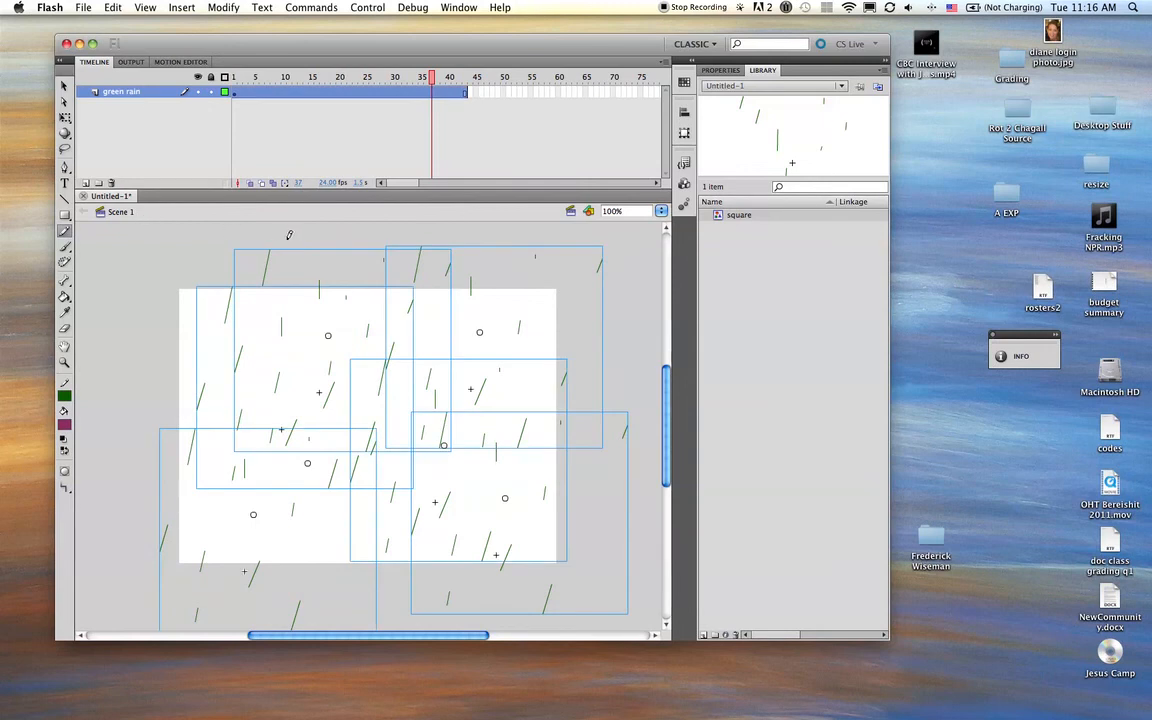
left_click(64, 86)
left_click_drag(136, 237, 637, 644)
key("BackSpace")
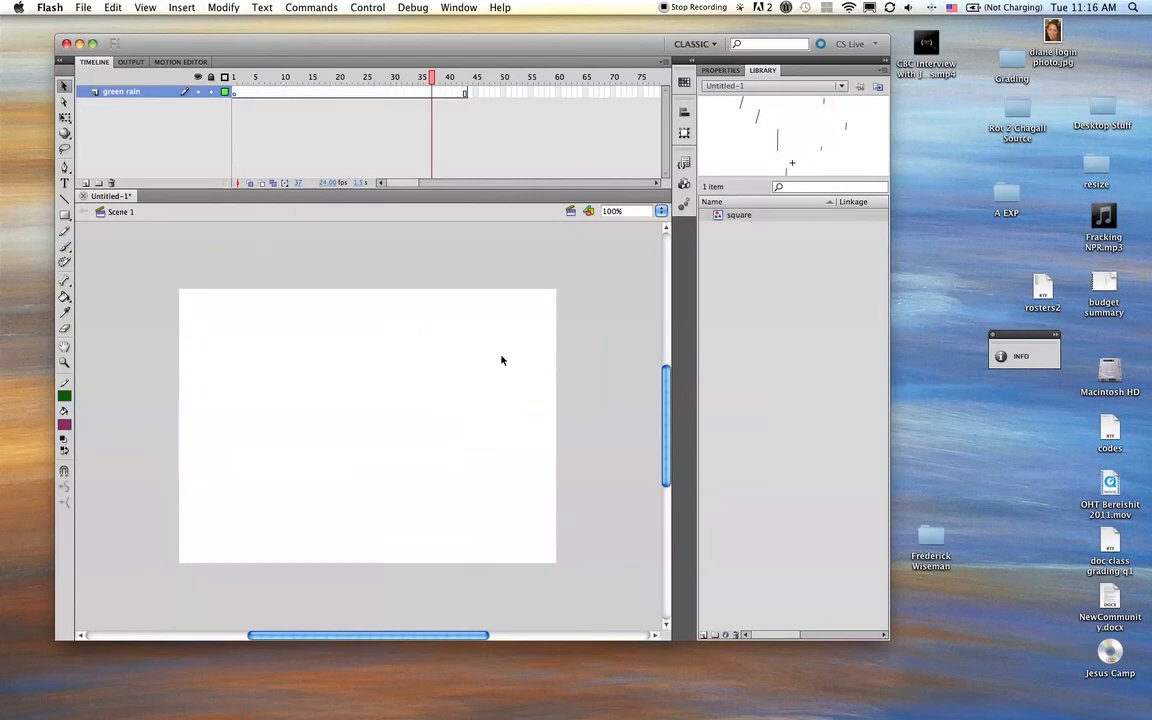